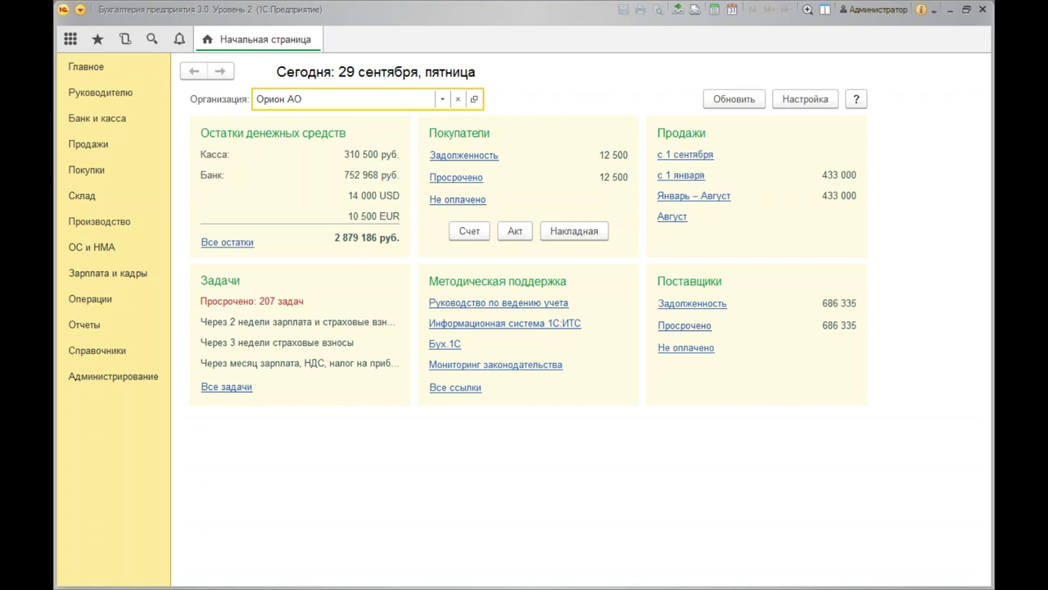
- Create a new goods receipt invoice (Накладная) in the purchases list Поступление (акты, накладные)
left_click(92, 175)
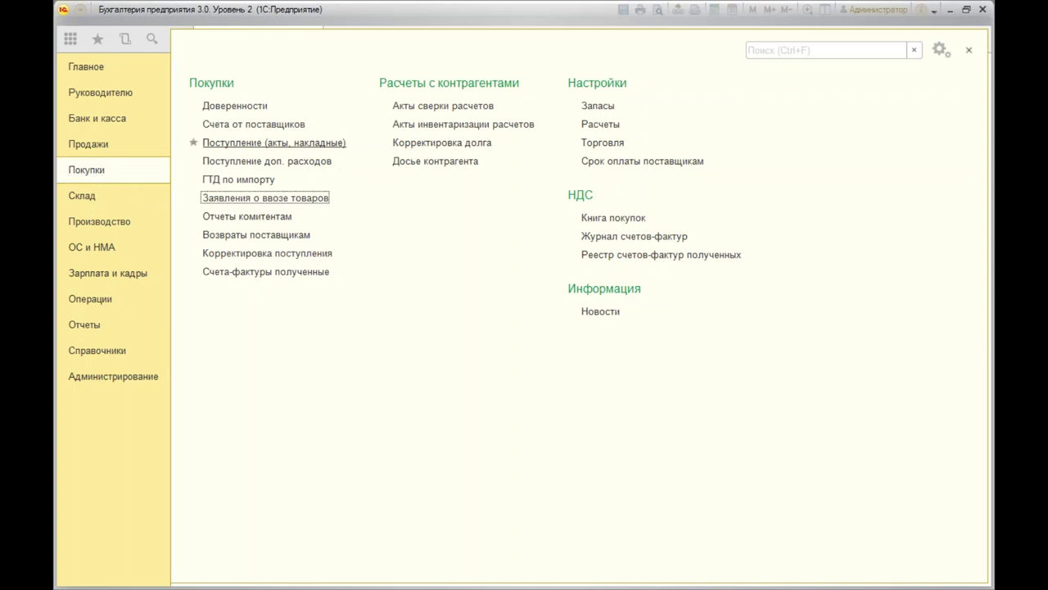
left_click(267, 144)
left_click(244, 132)
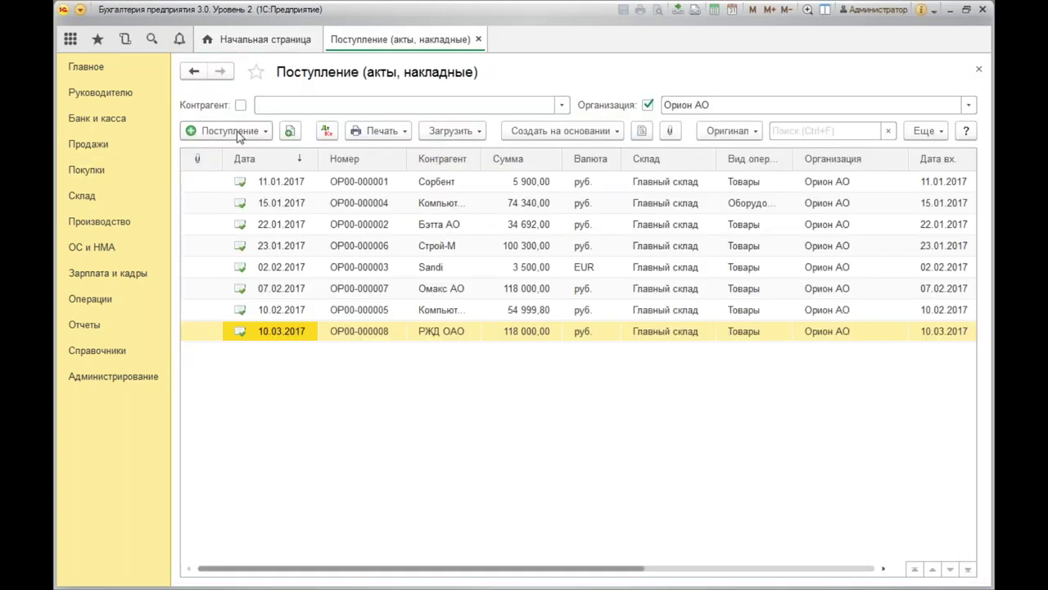
left_click(275, 162)
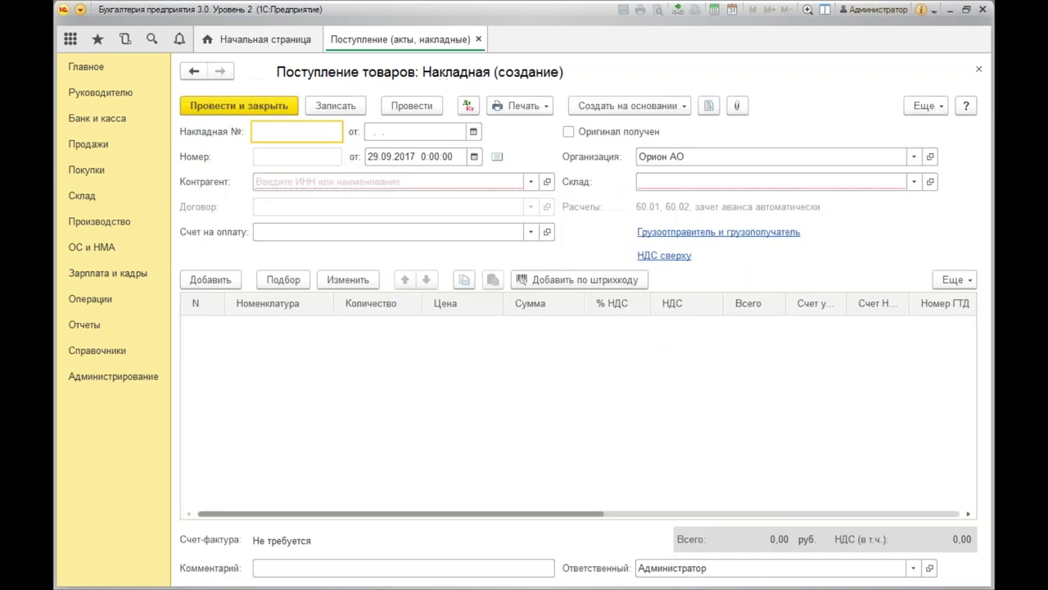
- Enter invoice number 1 dated 01.03.2017 and choose Старт-Х as the counterparty
type("1")
key("Tab")
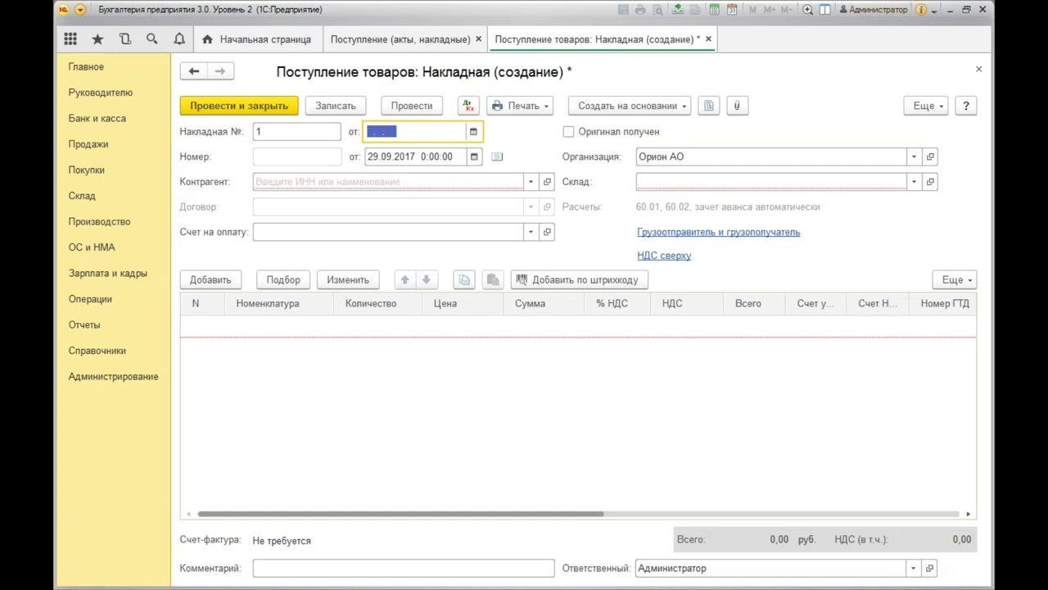
type("0103")
key("Tab")
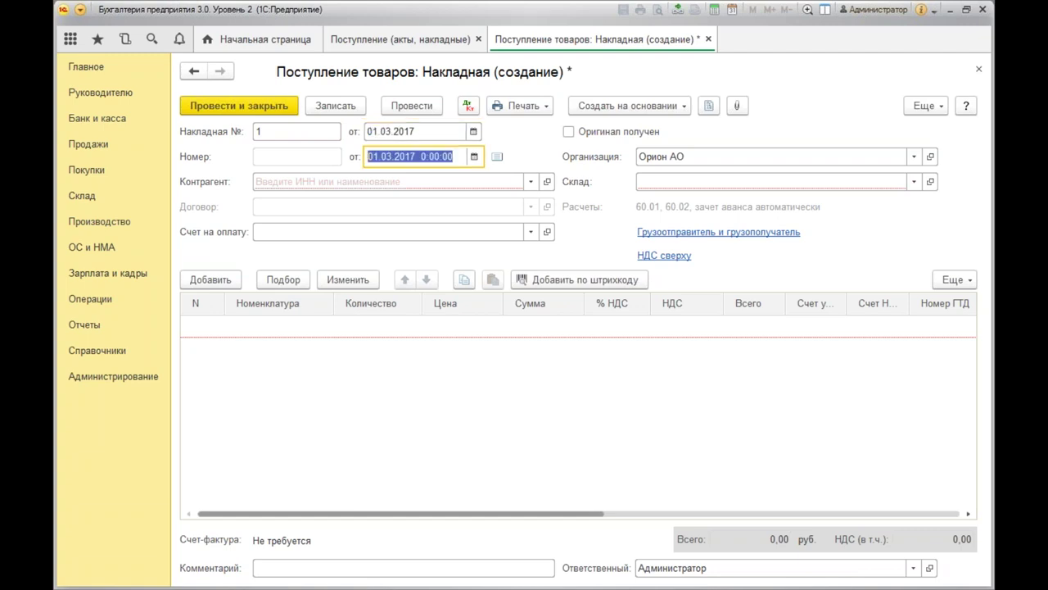
left_click(327, 181)
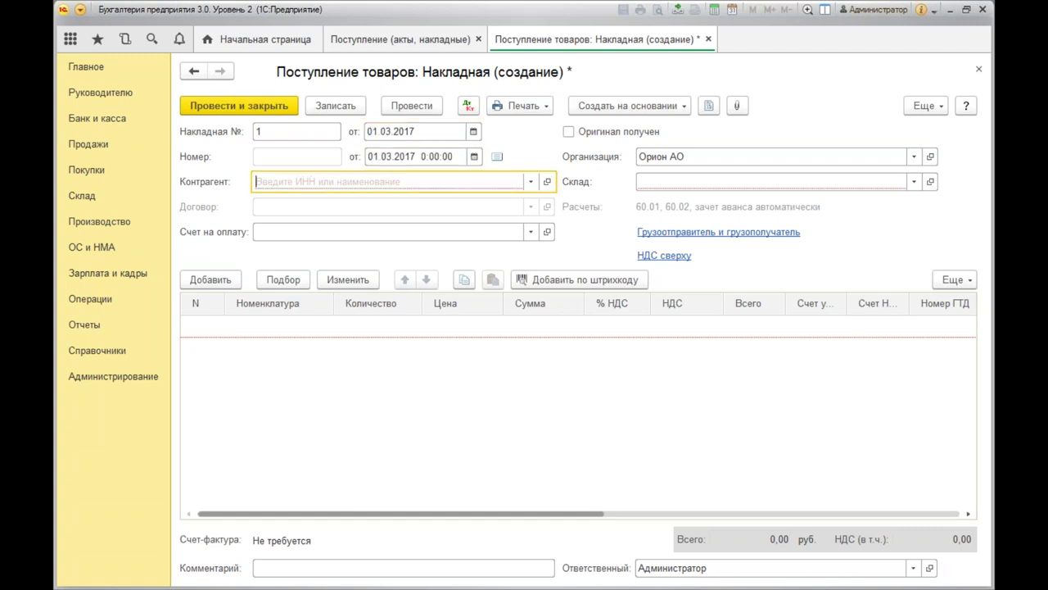
type("ста")
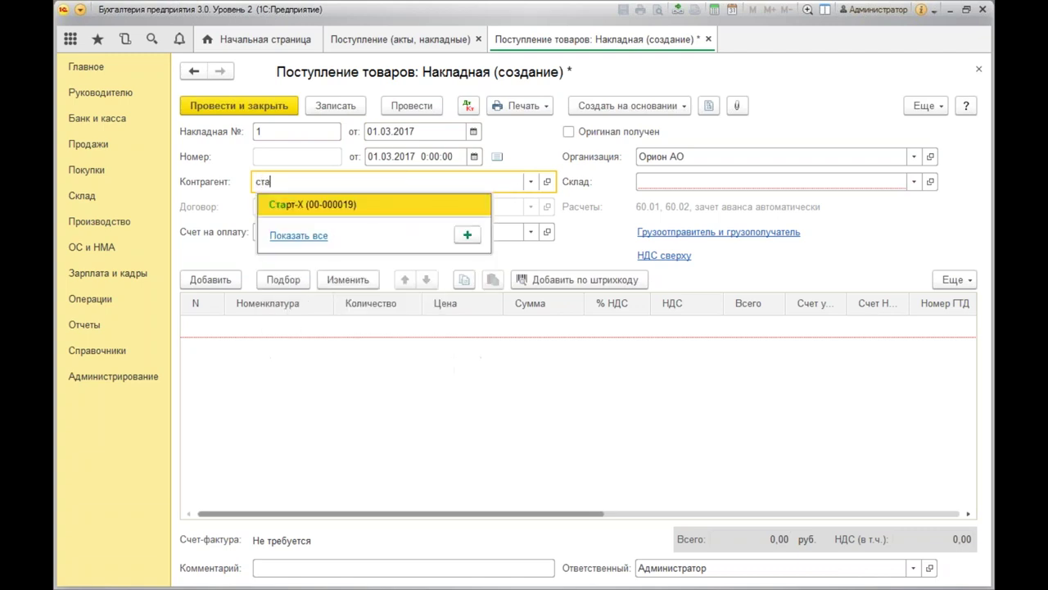
key("Return")
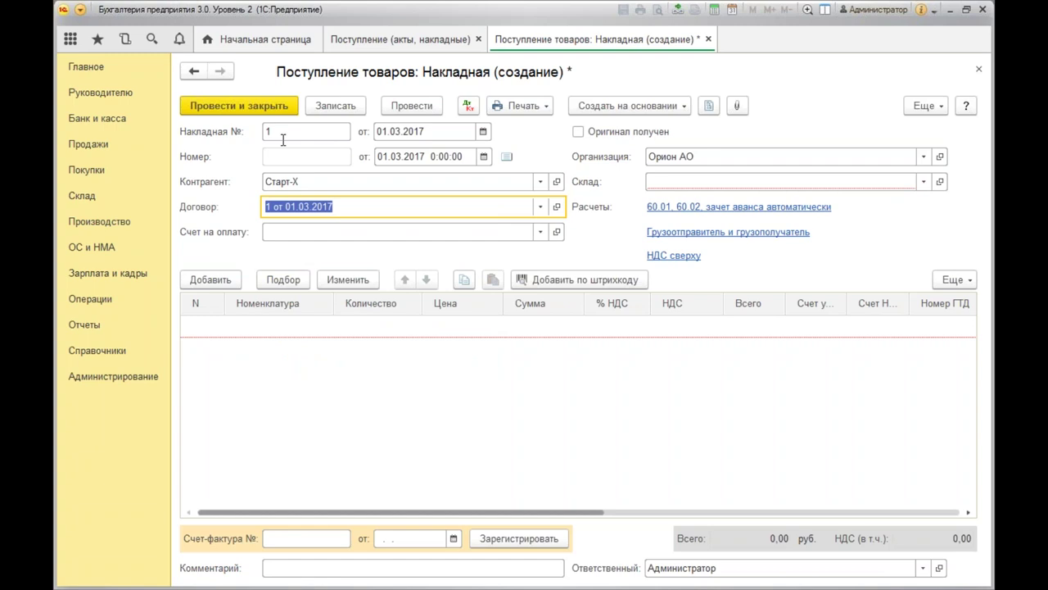
- Check the registration country on the Старт-Х counterparty card and the НДС settings of its contract
left_click(556, 181)
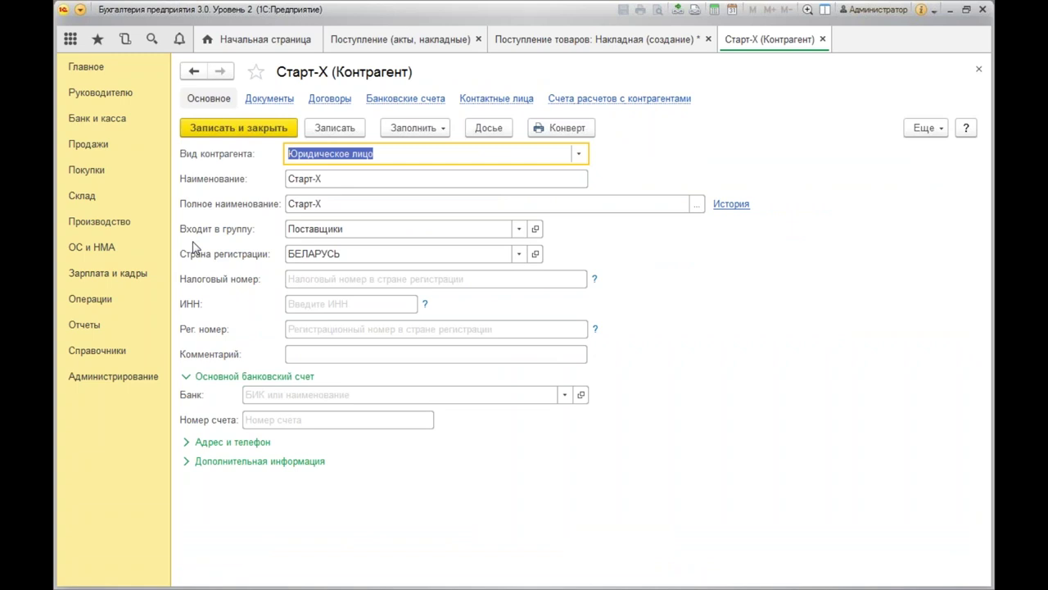
left_click(245, 129)
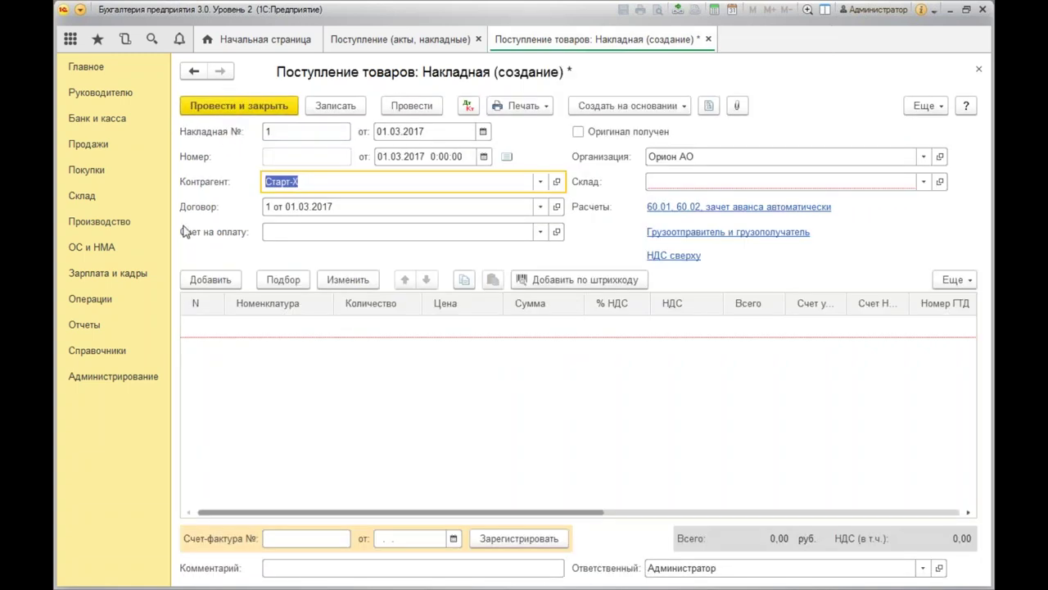
left_click(557, 207)
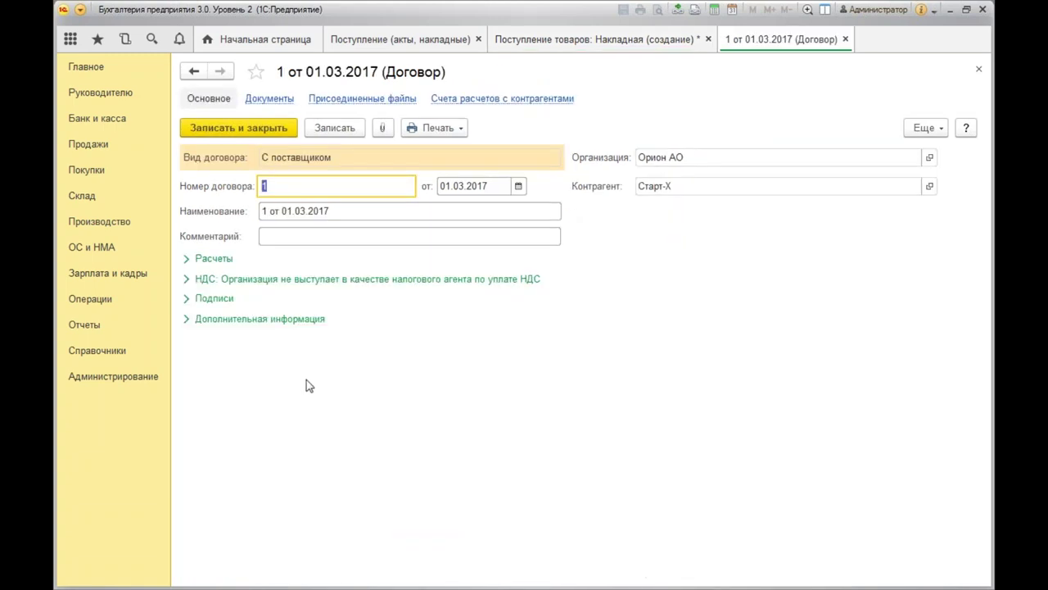
left_click(186, 279)
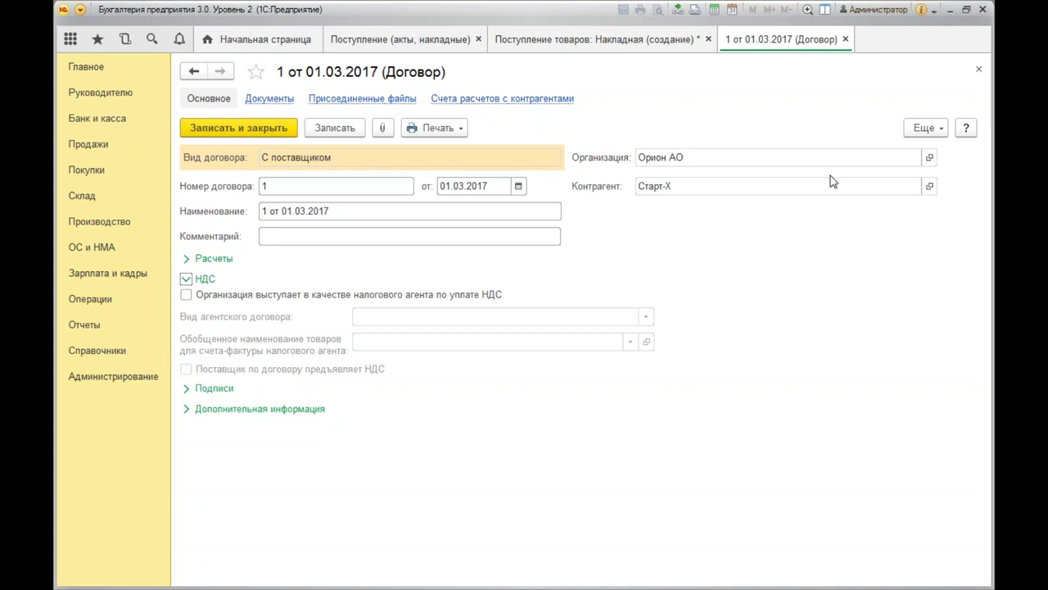
left_click(979, 69)
- Set the warehouse to Главный склад and add the item Скатерть льняная to the goods table
left_click(655, 181)
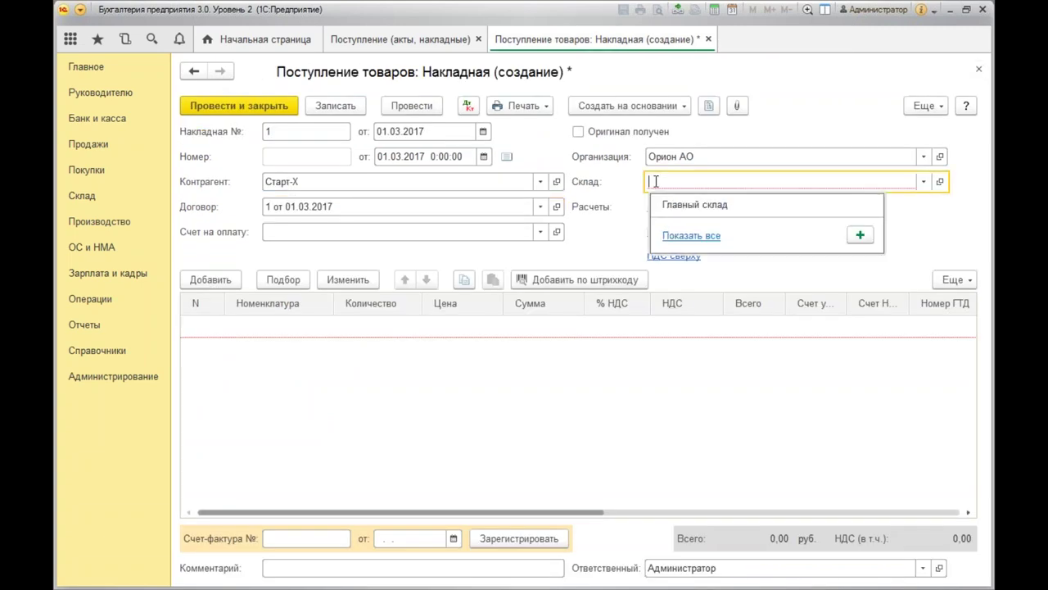
left_click(714, 211)
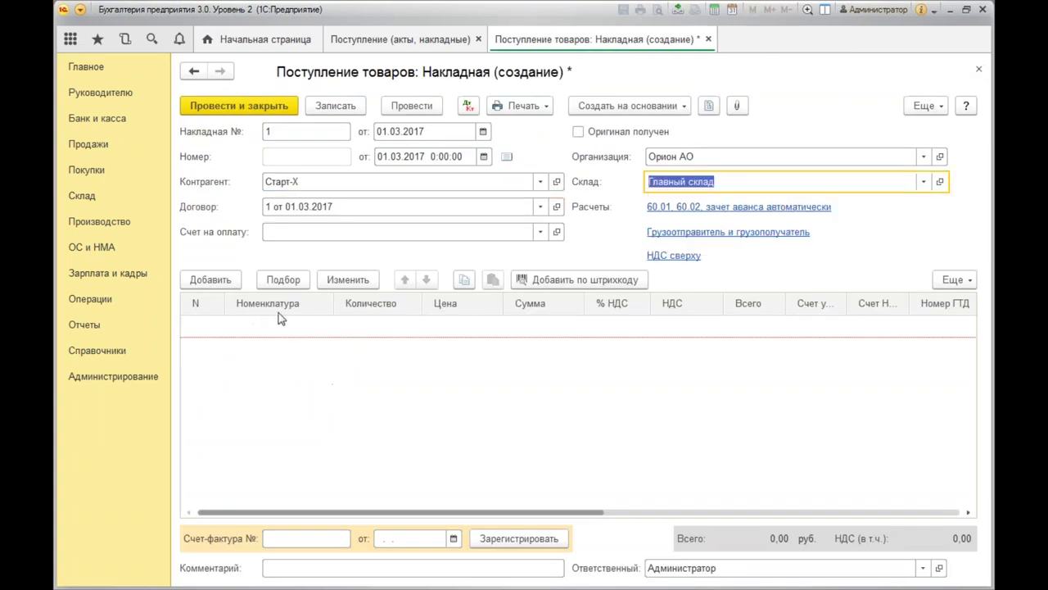
left_click(196, 282)
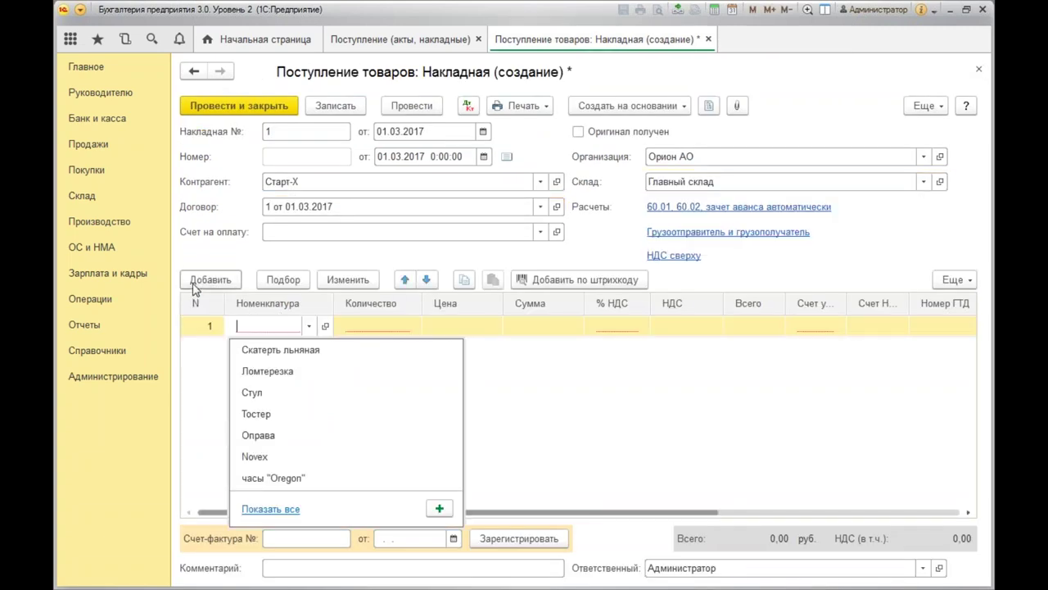
left_click(311, 352)
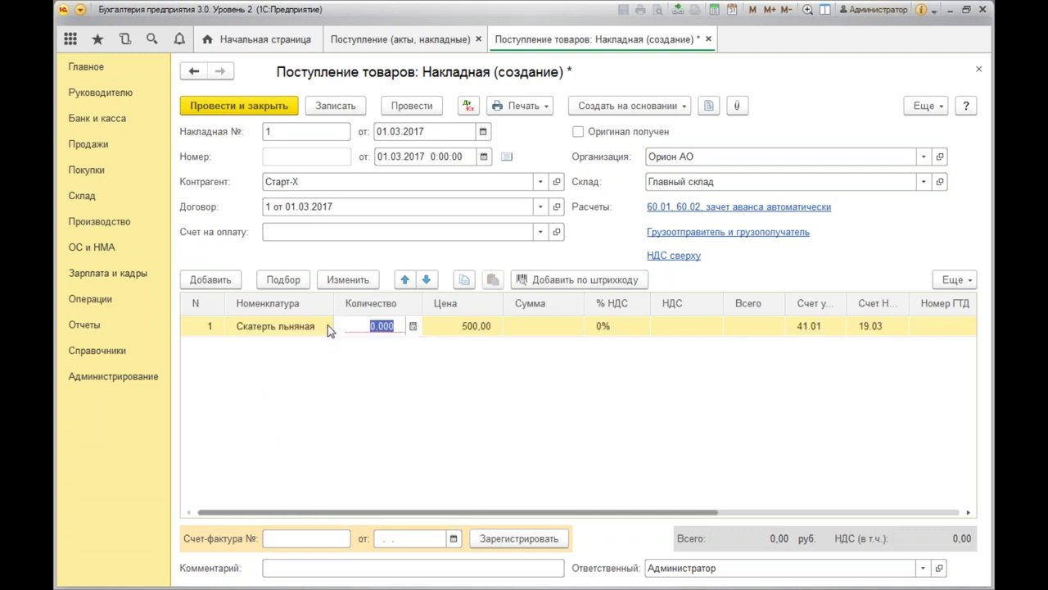
- Examine the classification of Скатерть льняная on its item card and browse the ТН ВЭД code classifier
left_click(327, 325)
left_click(328, 326)
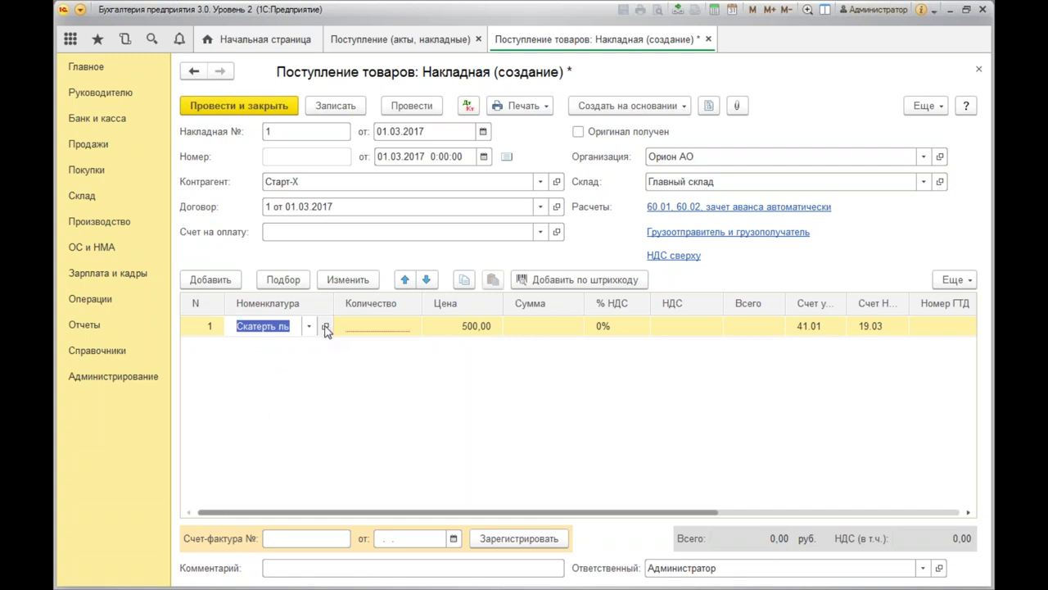
left_click(326, 326)
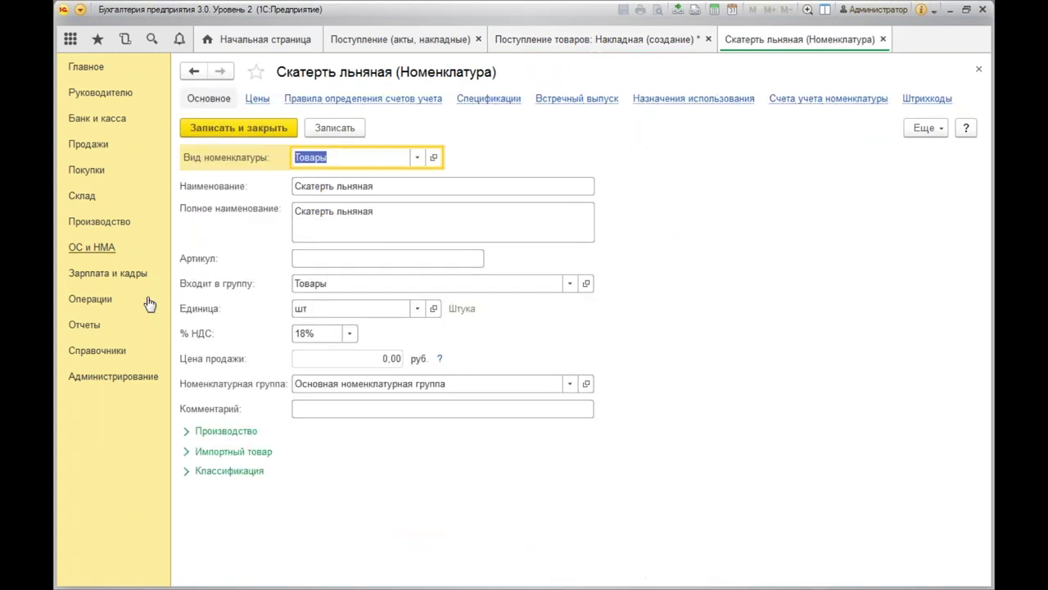
left_click(186, 471)
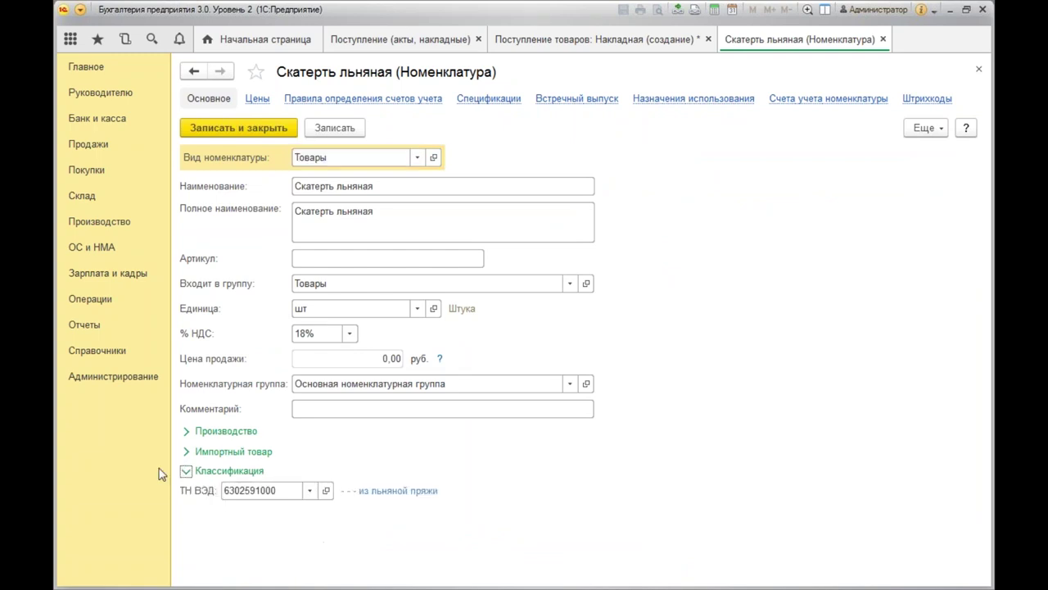
left_click(312, 491)
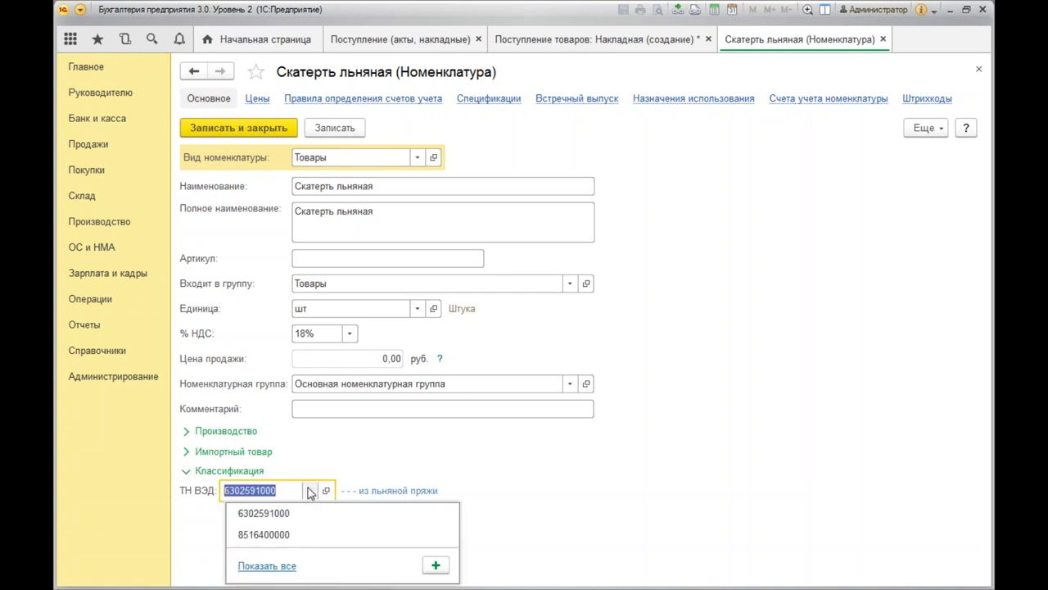
left_click(276, 567)
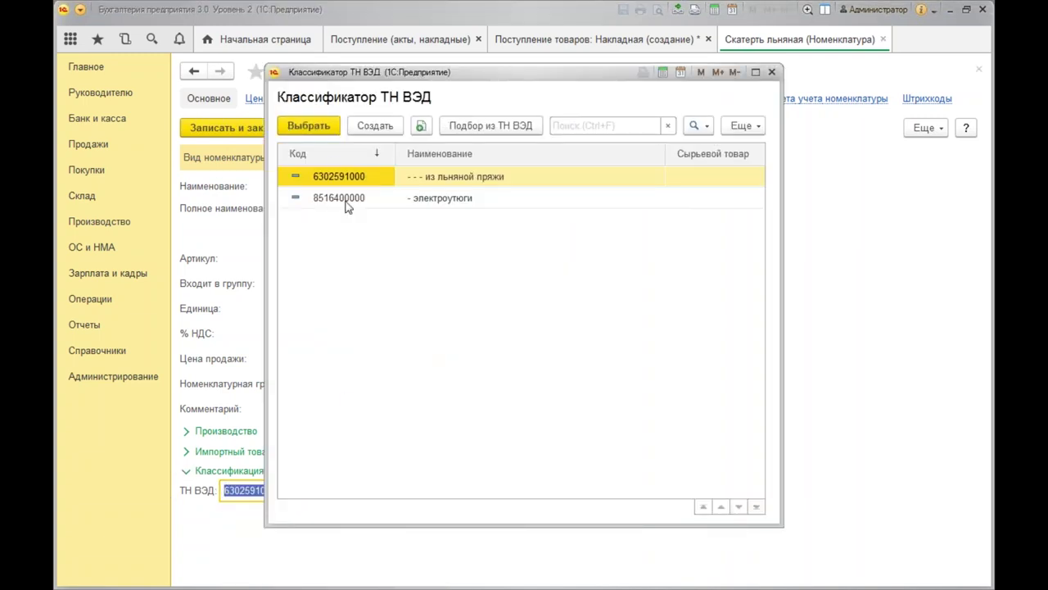
left_click(479, 129)
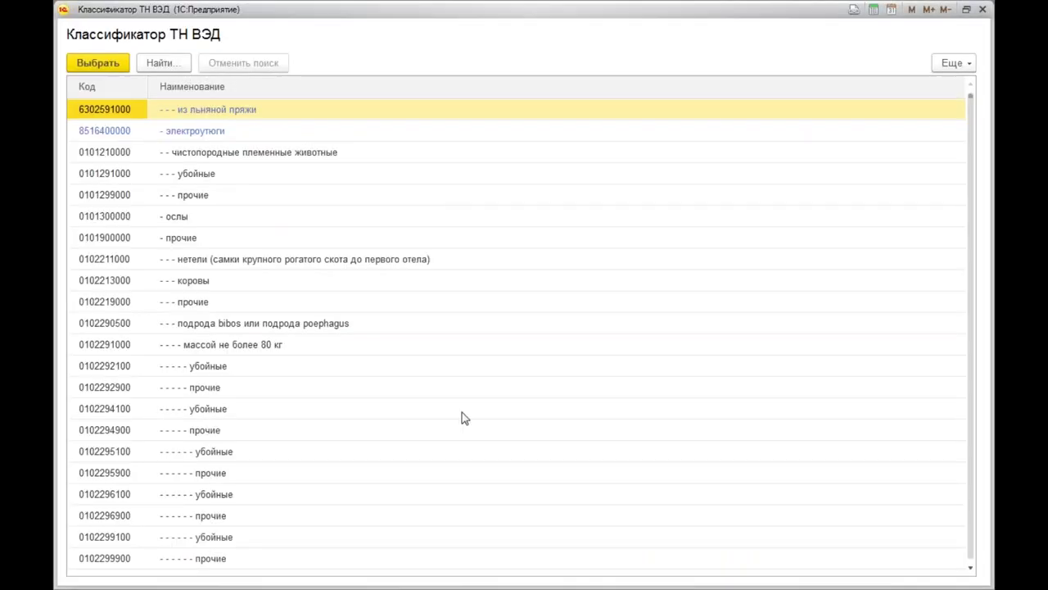
left_click(983, 10)
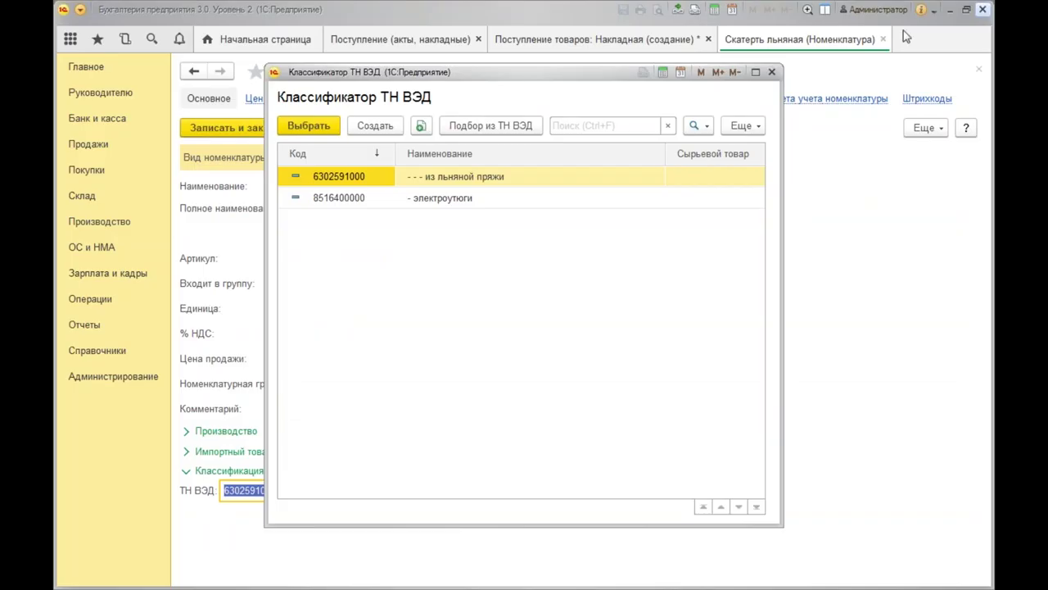
left_click(771, 72)
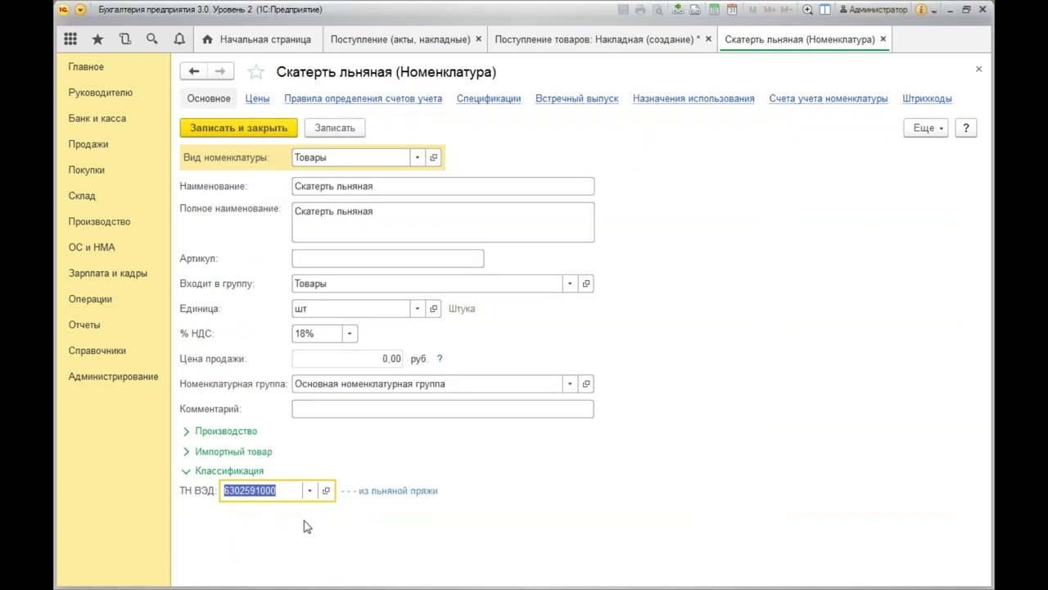
left_click(252, 129)
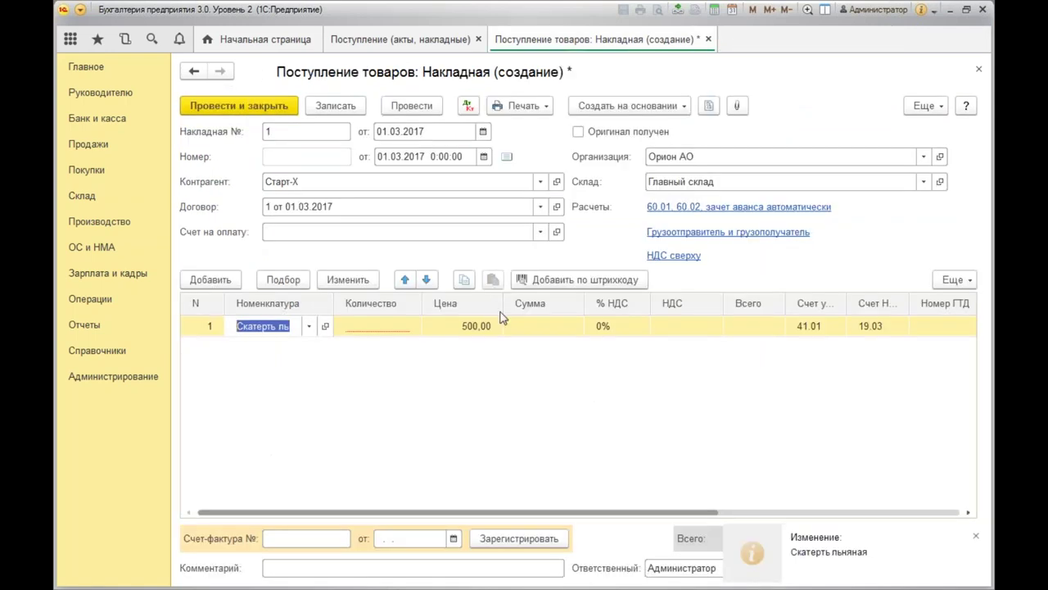
- Set the quantity of Скатерть льняная to 100
left_click(395, 328)
type("100")
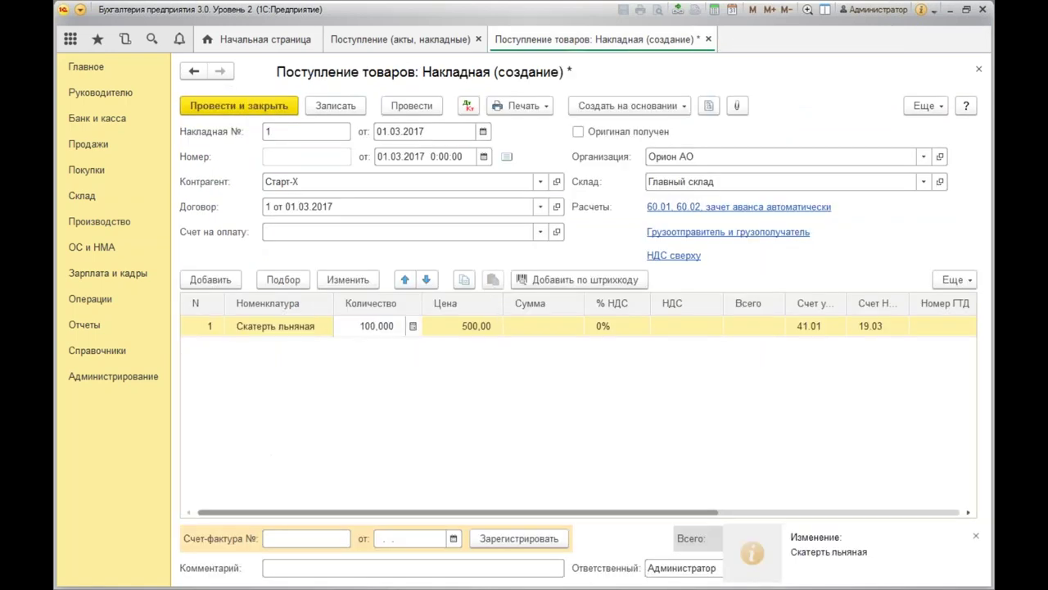
key("Tab")
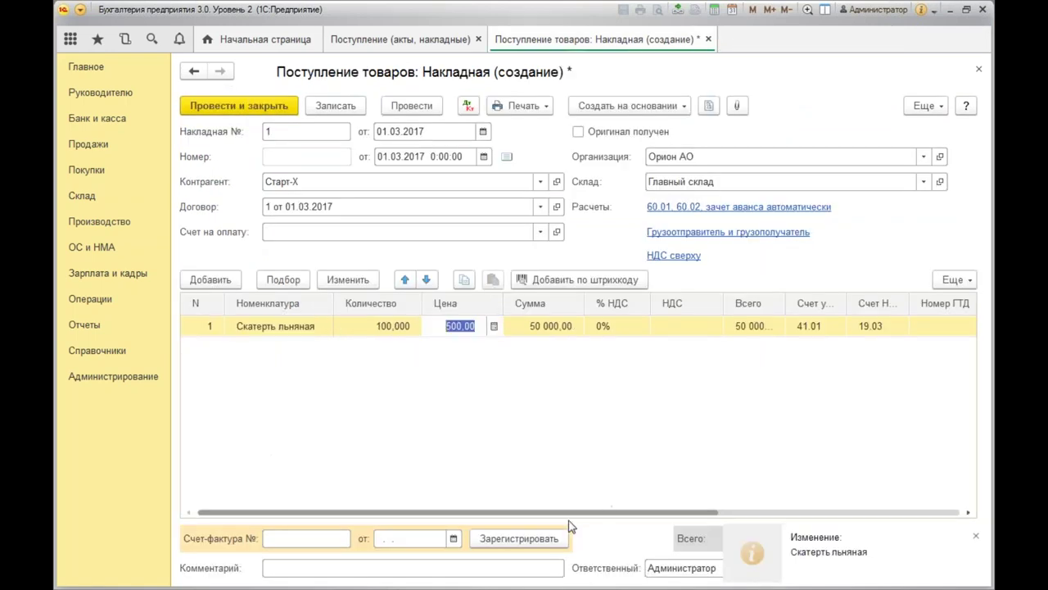
- Set the country of origin for the Скатерть льняная line to БЕЛАРУСЬ
left_click_drag(671, 517, 904, 518)
left_click(880, 322)
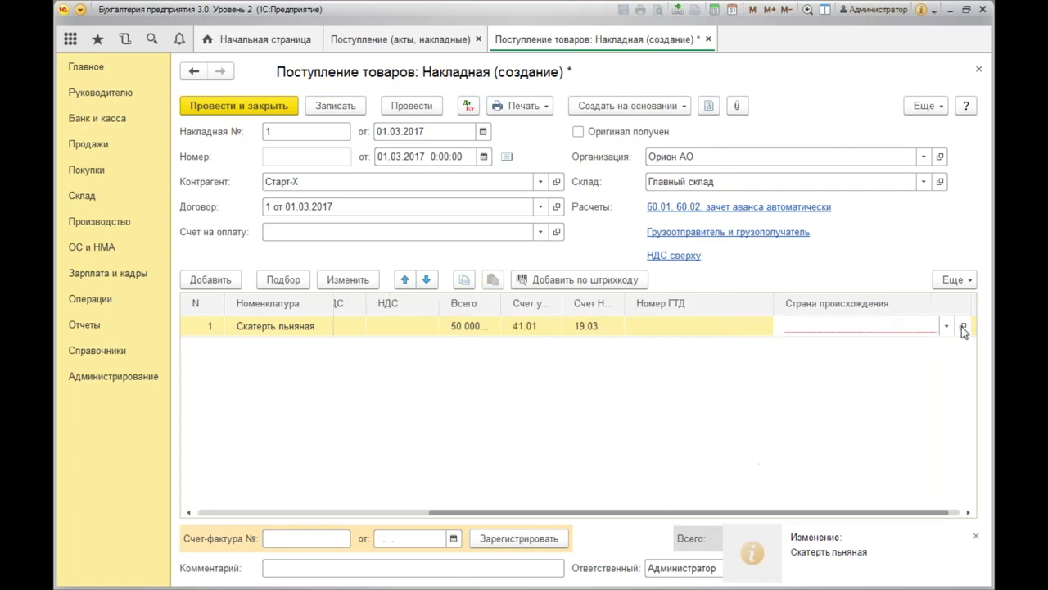
left_click(946, 326)
left_click(844, 357)
left_click(577, 487)
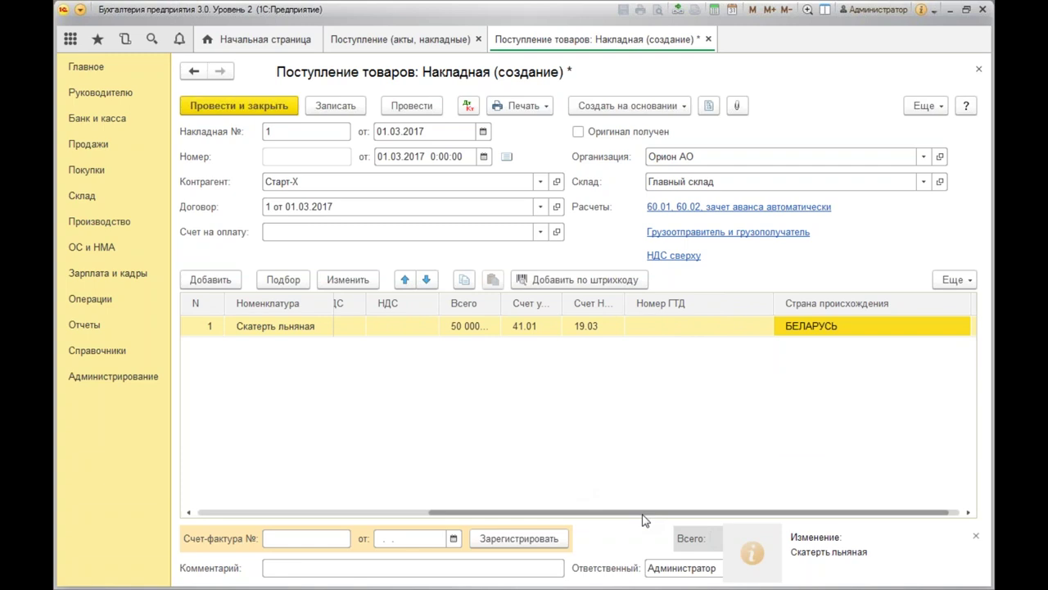
left_click_drag(647, 517, 350, 519)
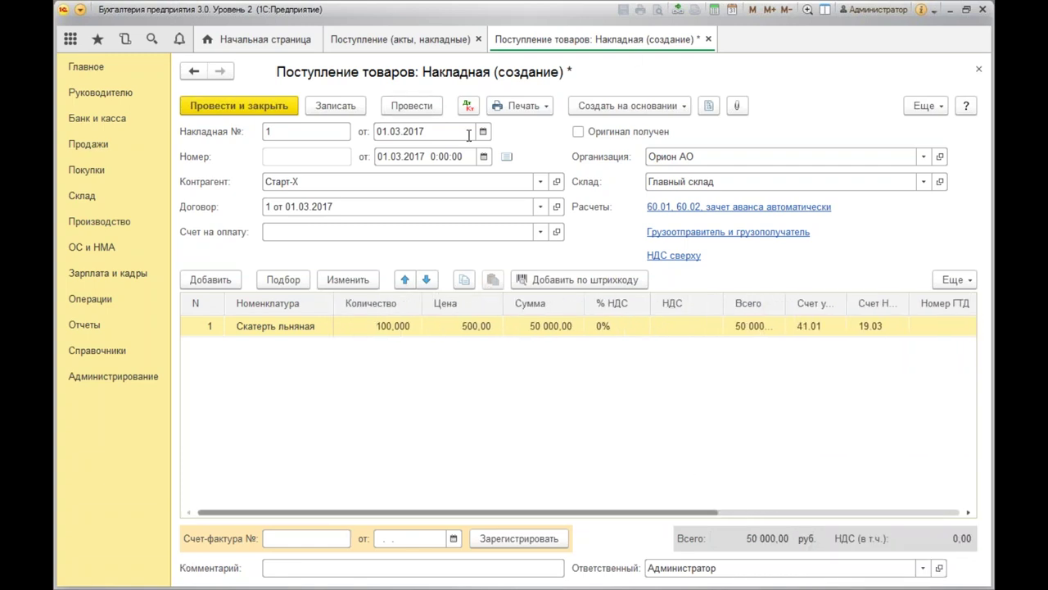
- Save the goods receipt and open its document movements
left_click(468, 105)
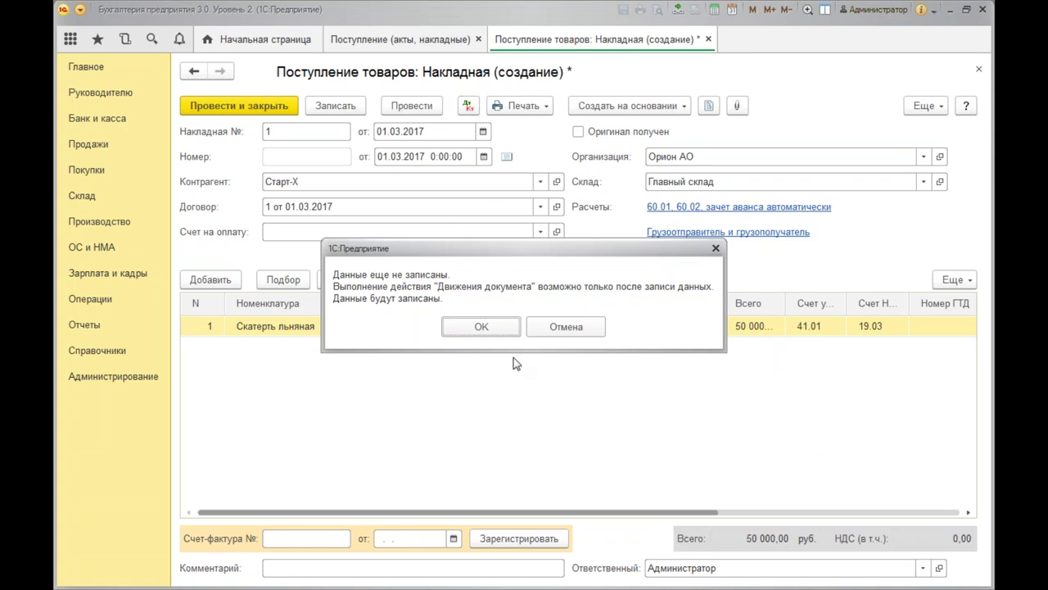
left_click(485, 328)
left_click(489, 318)
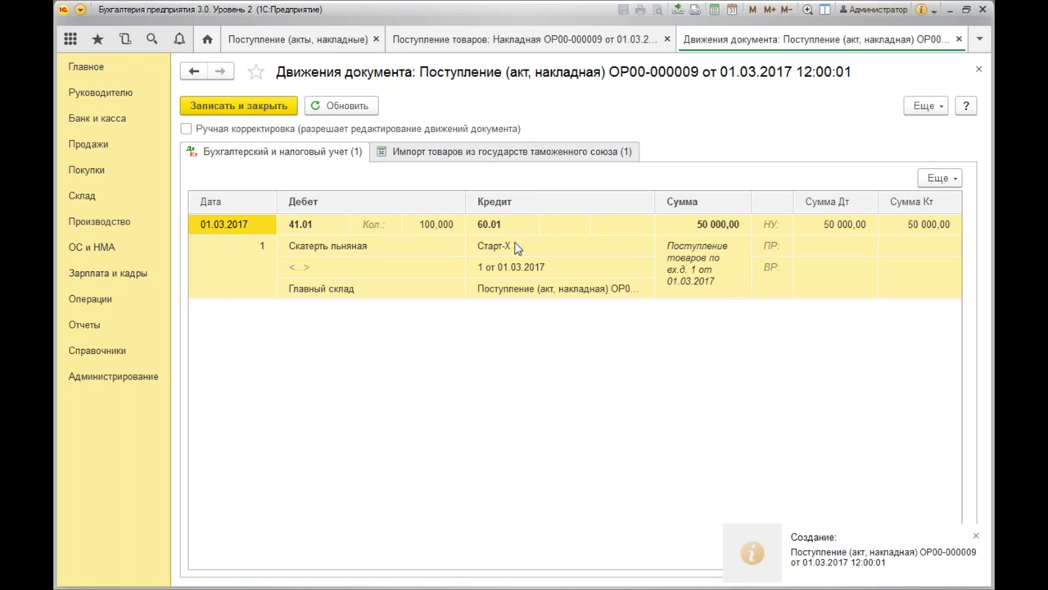
- Check the movements under Импорт товаров из государств таможенного союза, and close both the movements and the receipt
left_click(446, 156)
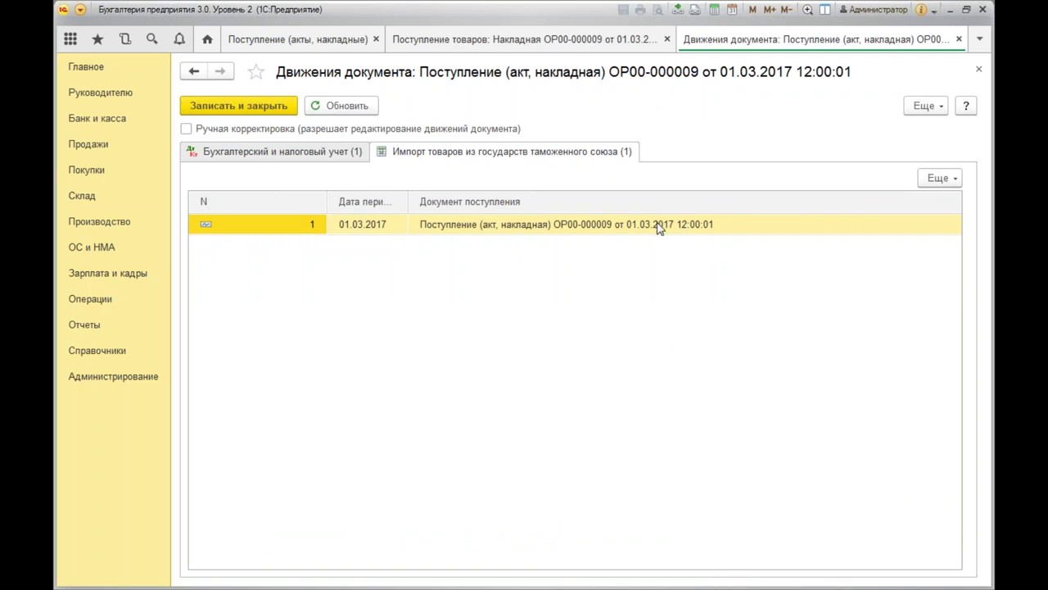
left_click(978, 70)
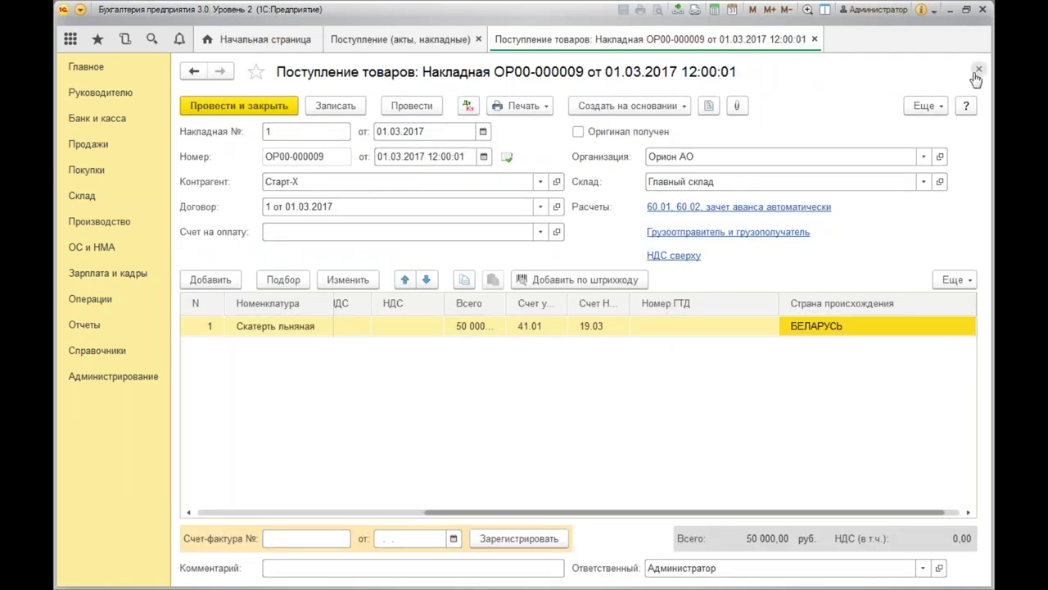
left_click(978, 70)
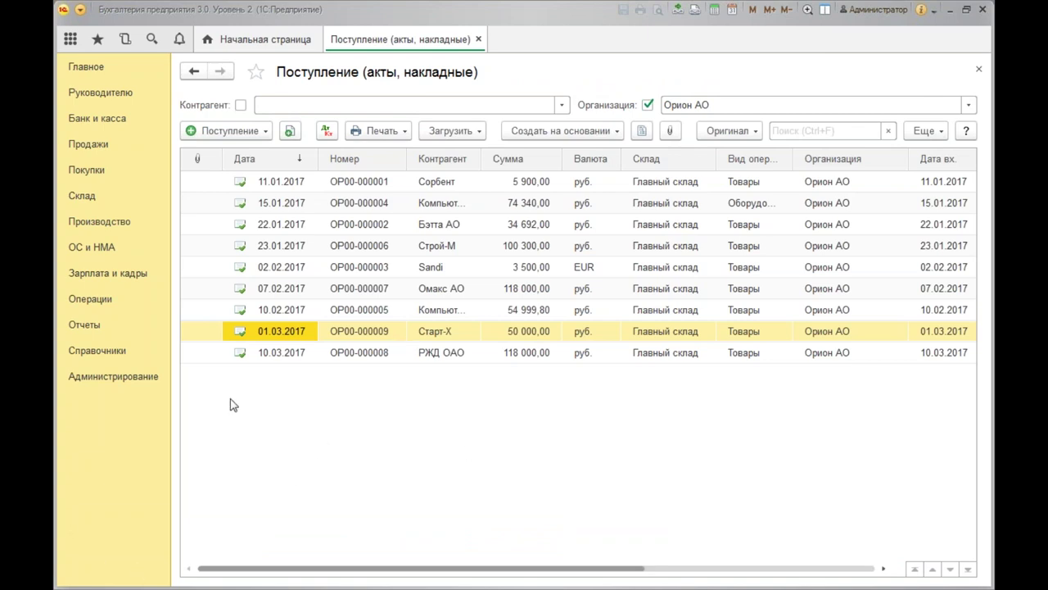
- Create a Заявление о ввозе товаров based on the Старт-Х receipt and date it 04.03.2017
left_click(96, 169)
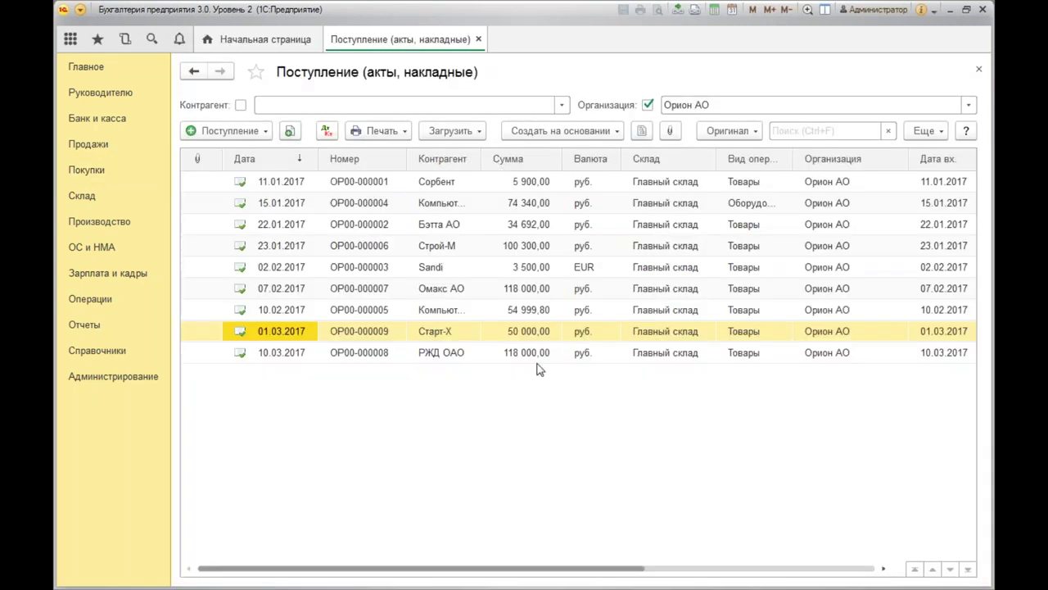
left_click(543, 133)
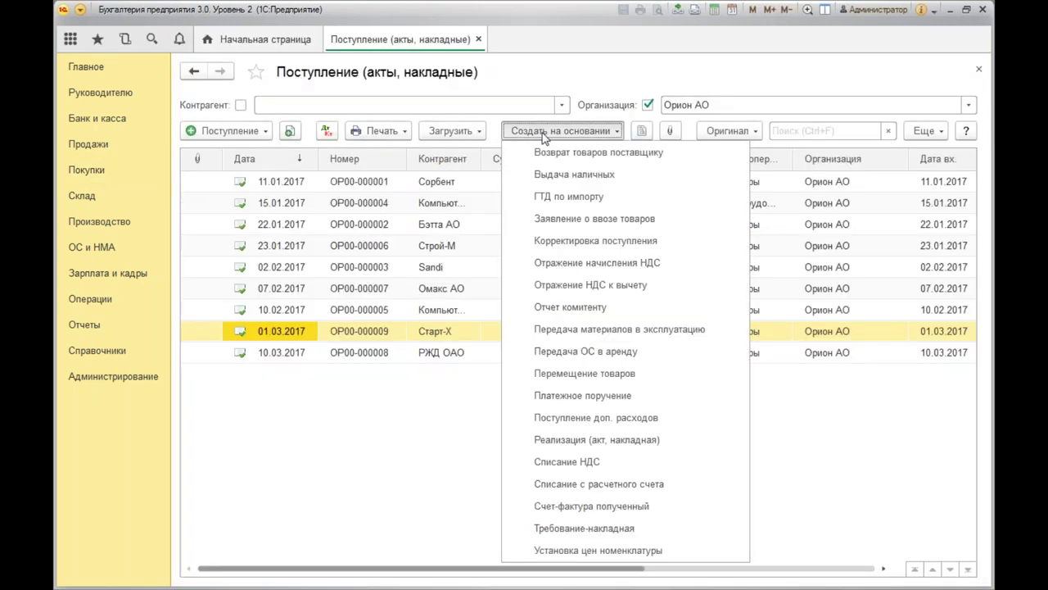
left_click(583, 219)
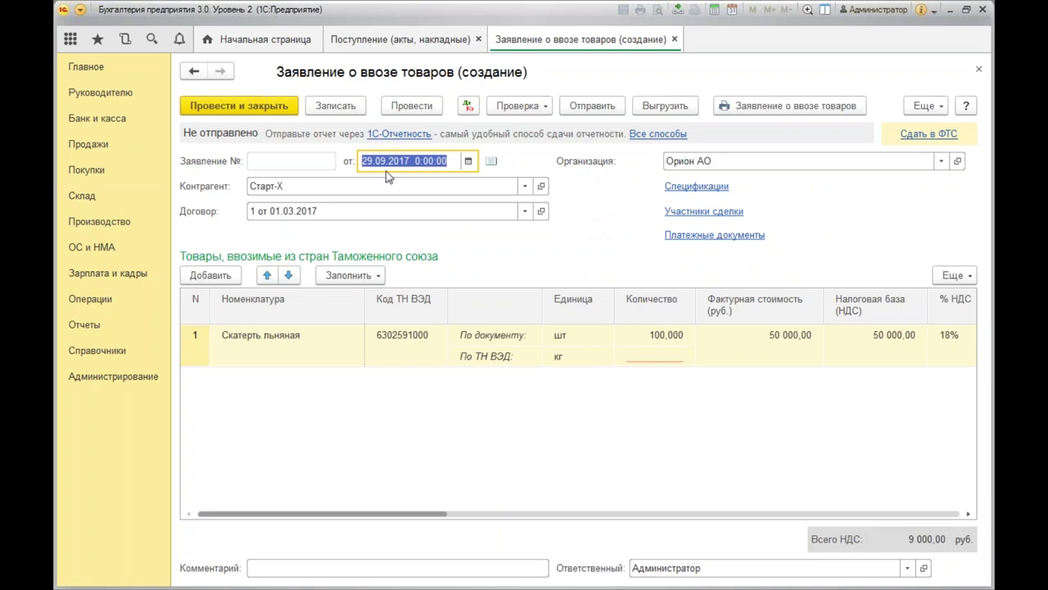
type("04.03")
key("Tab")
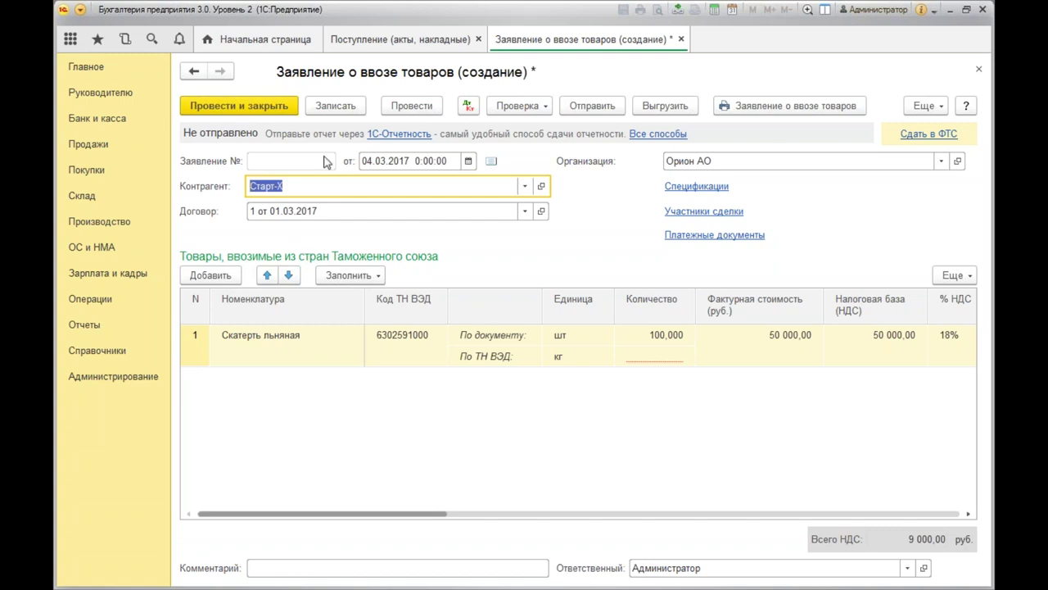
- Review the application's specifications, deal participants and payment documents, and close them without entering anything
left_click(709, 187)
left_click(676, 163)
left_click(713, 215)
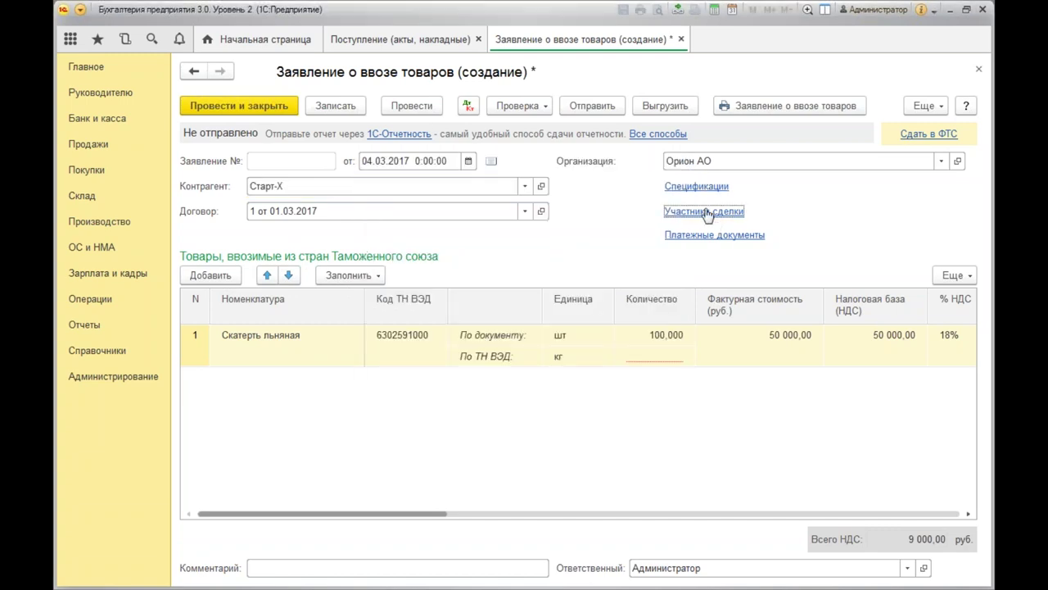
left_click(766, 160)
left_click(706, 236)
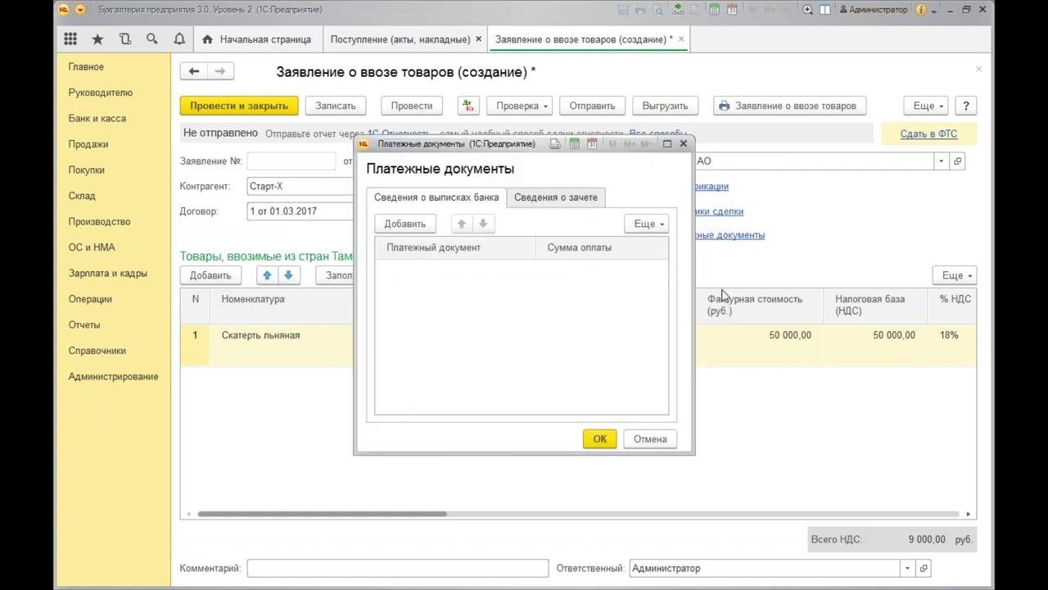
left_click(683, 143)
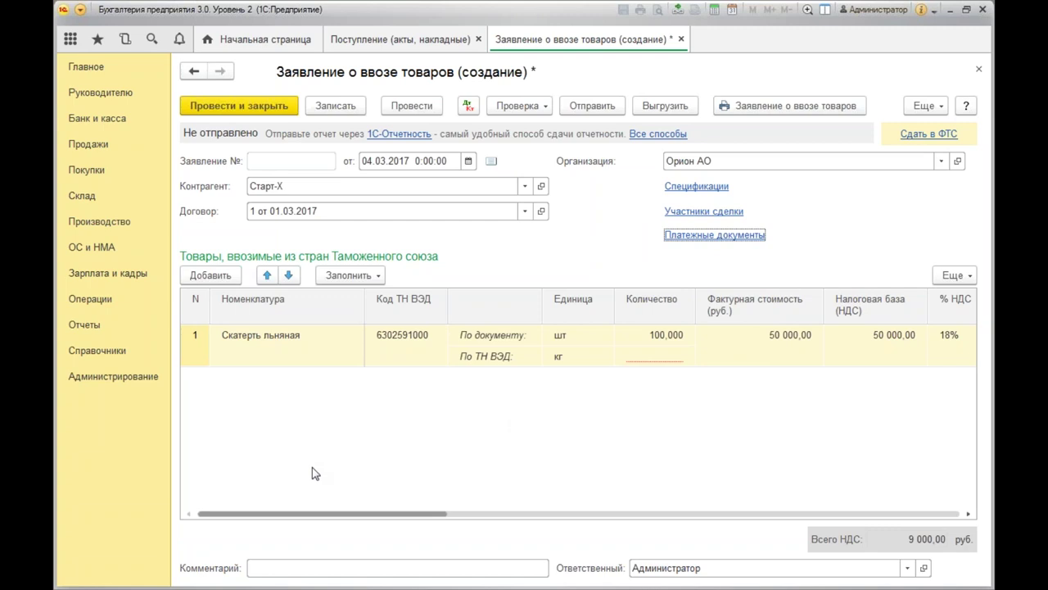
- Set the По ТН ВЭД quantity of Скатерть льняная to 136 kg
left_click_drag(384, 516, 328, 513)
double_click(643, 358)
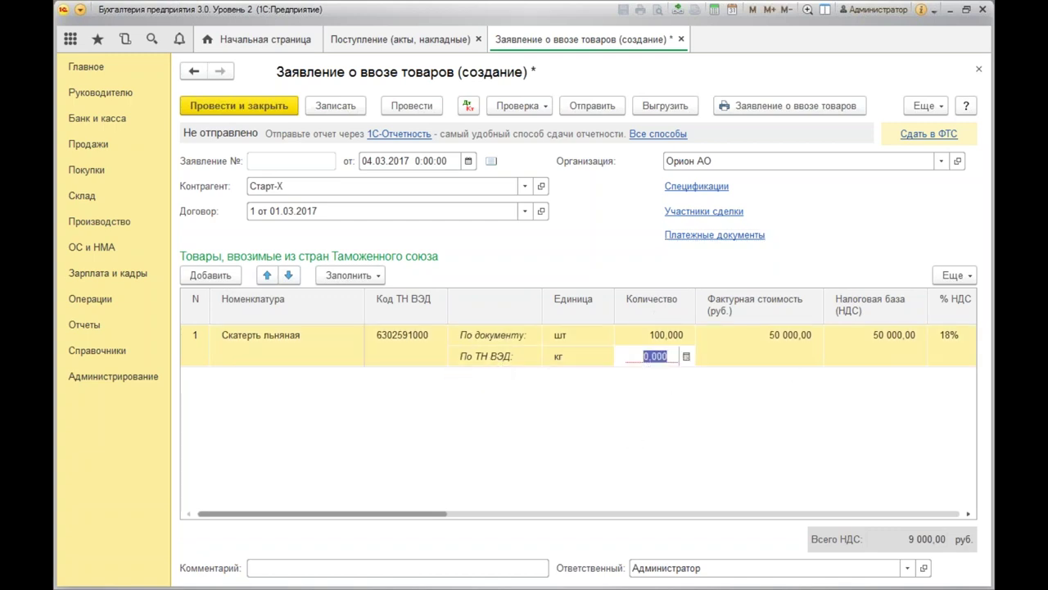
type("136")
key("Return")
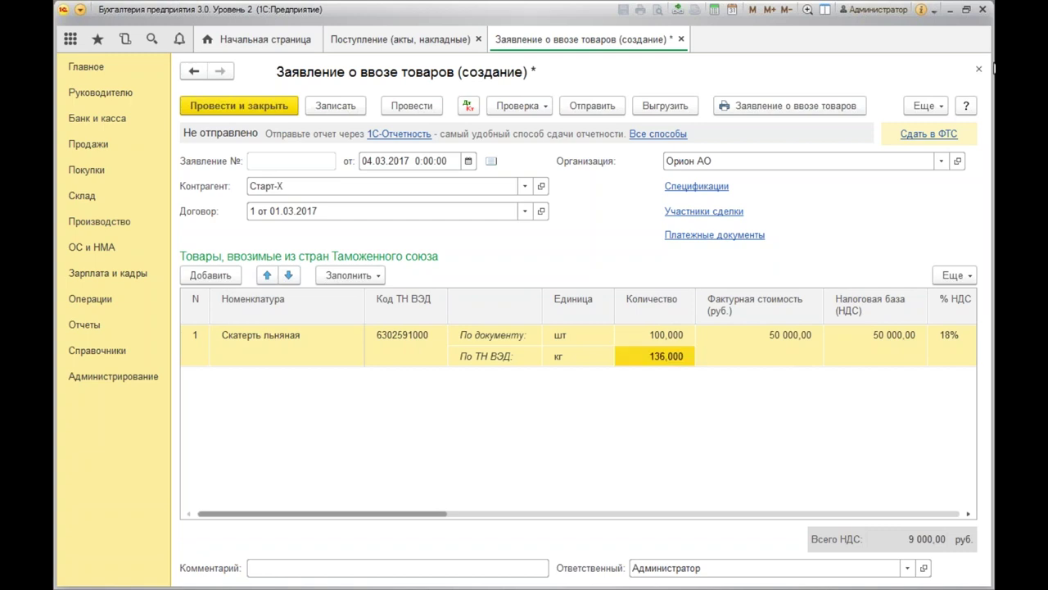
- Set Вид транспорта for the Скатерть льняная line to 20
left_click_drag(367, 514, 909, 518)
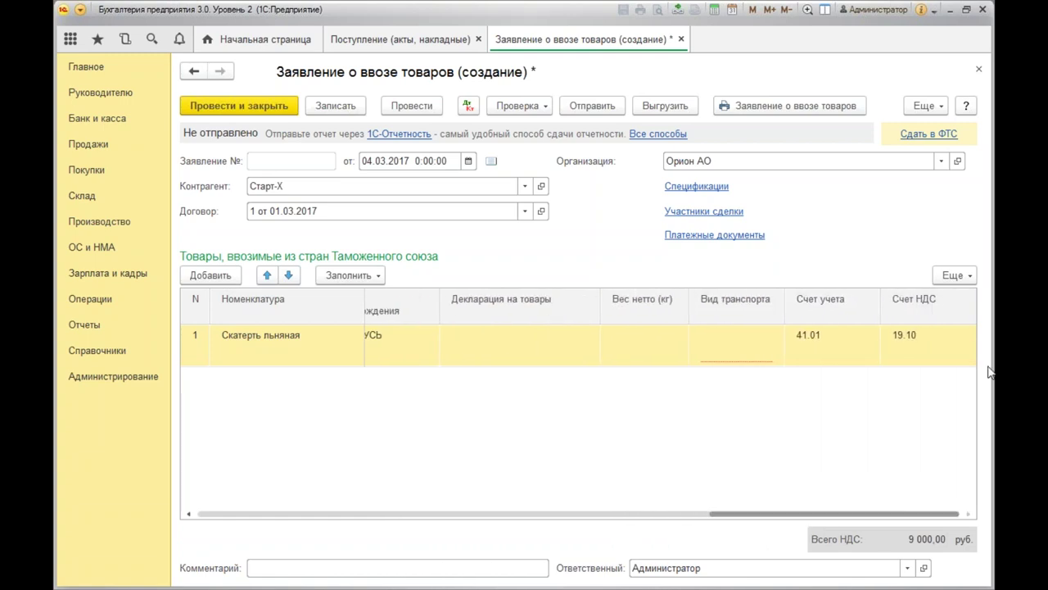
left_click(739, 345)
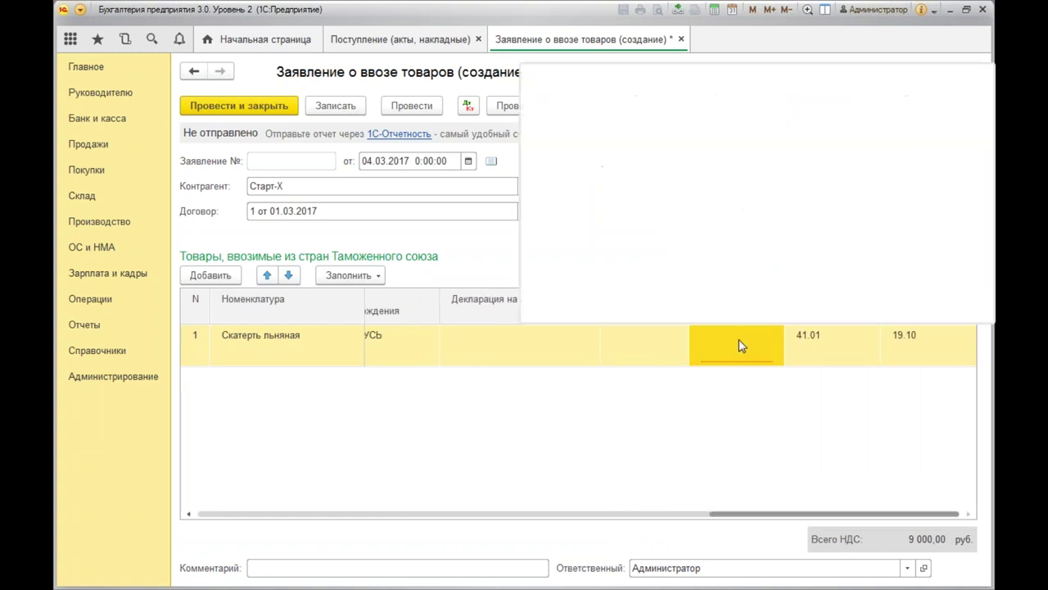
left_click(647, 98)
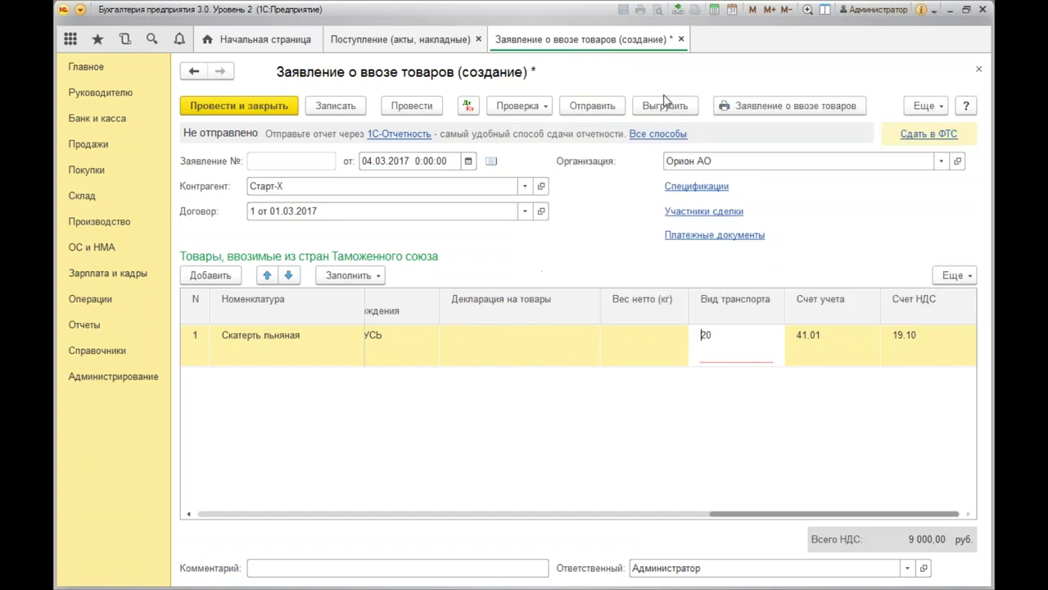
left_click(732, 442)
- Save the import application and open its document movements
left_click(469, 107)
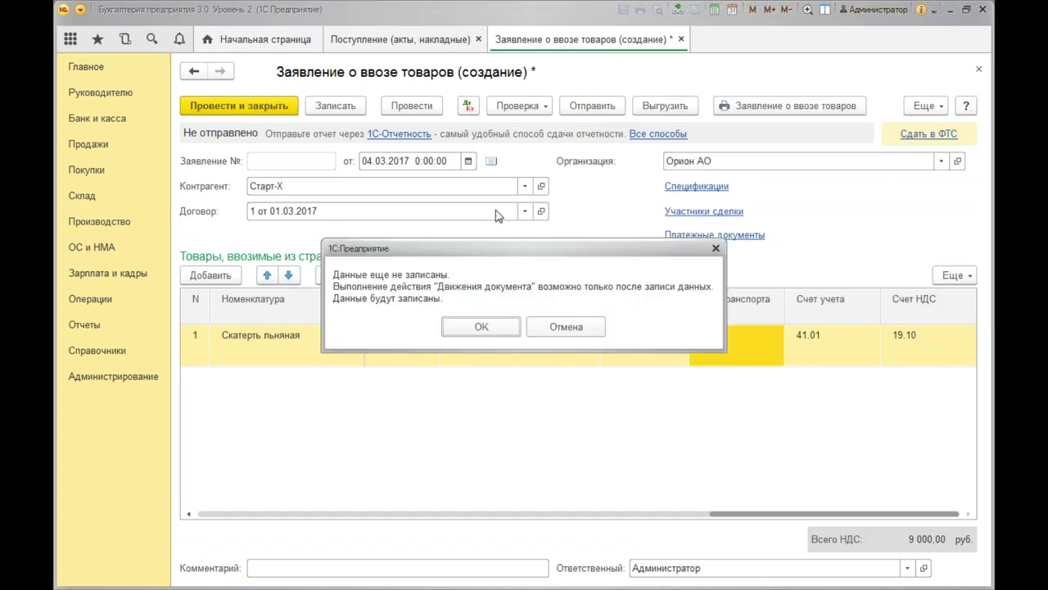
left_click(458, 330)
left_click(475, 321)
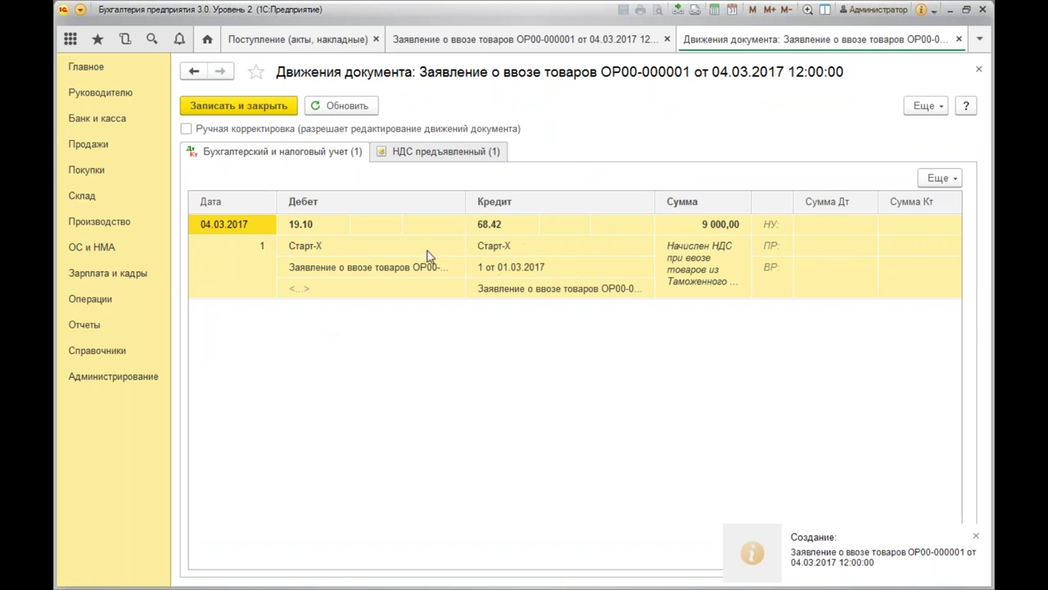
- Check the НДС предъявленный movements including the event, and close the movements, the application and the receipts list
left_click(416, 155)
left_click_drag(425, 565, 899, 564)
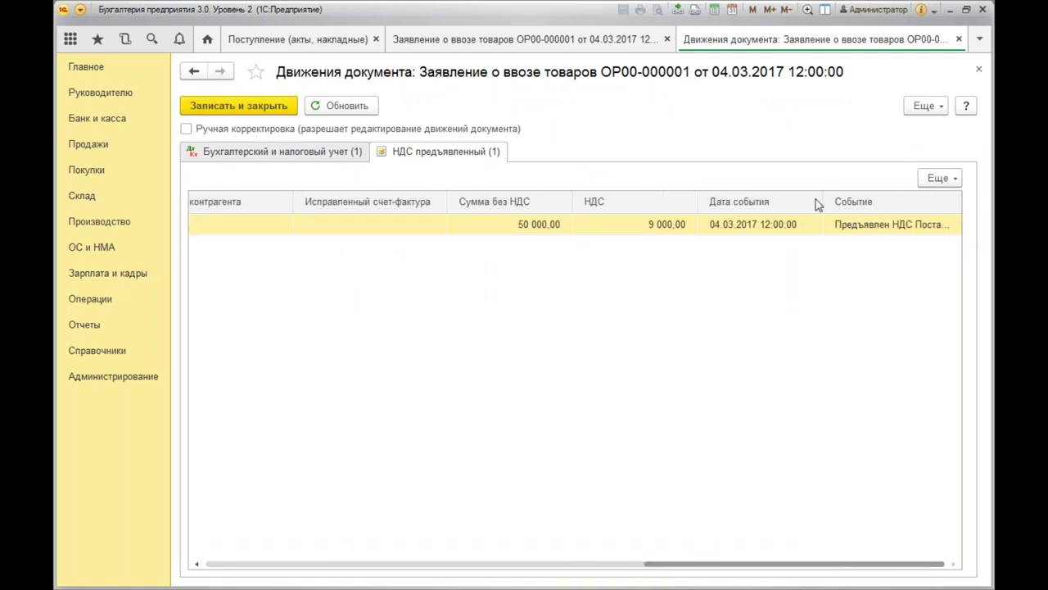
left_click_drag(822, 204, 621, 211)
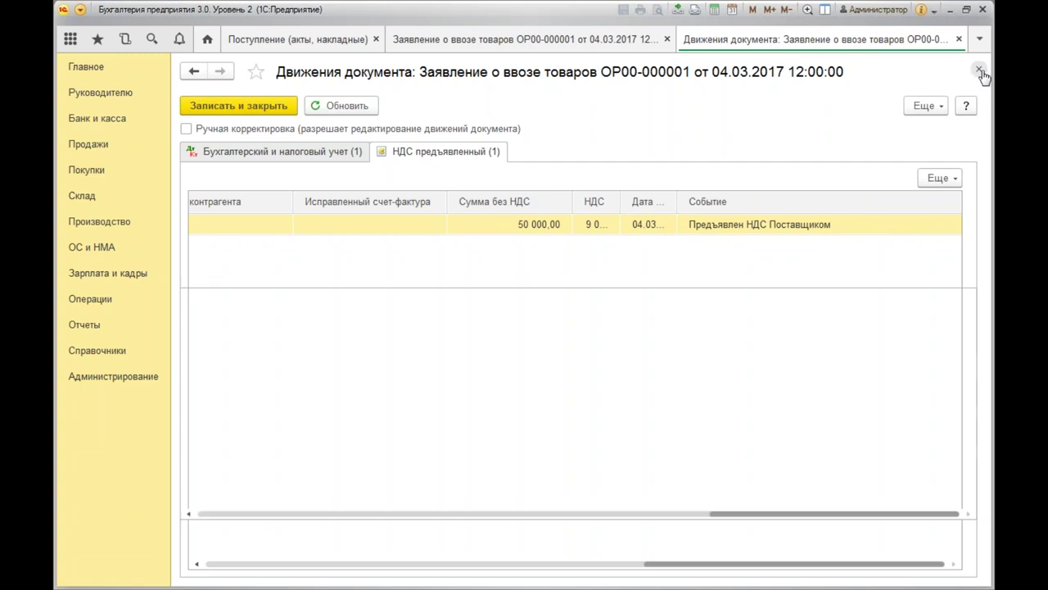
left_click(978, 70)
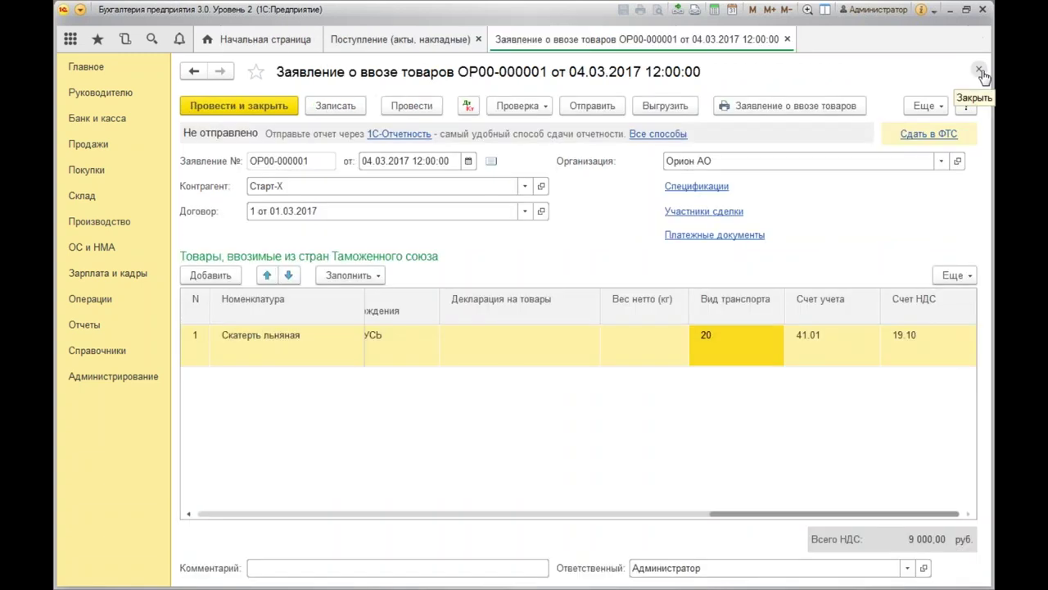
left_click(979, 70)
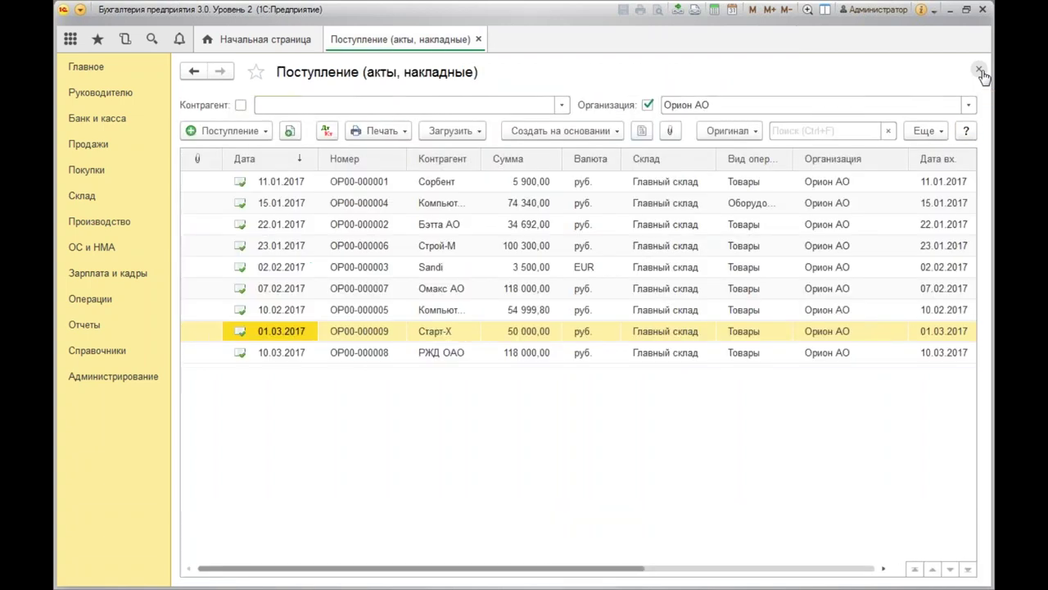
left_click(479, 39)
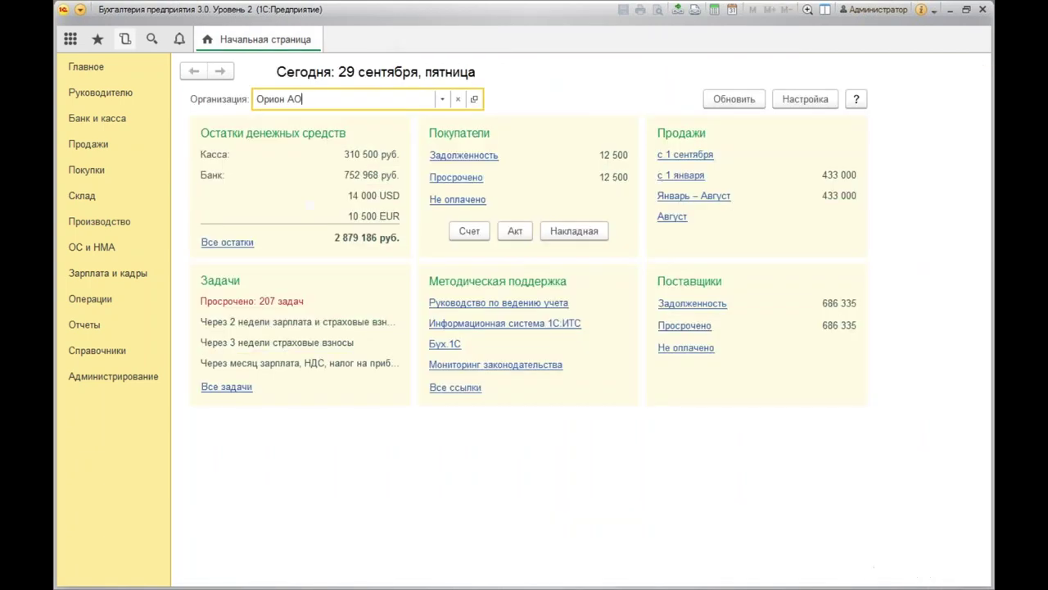
- Create a Списание с расчетного счета in the bank statements with the operation type Уплата налога
left_click(98, 119)
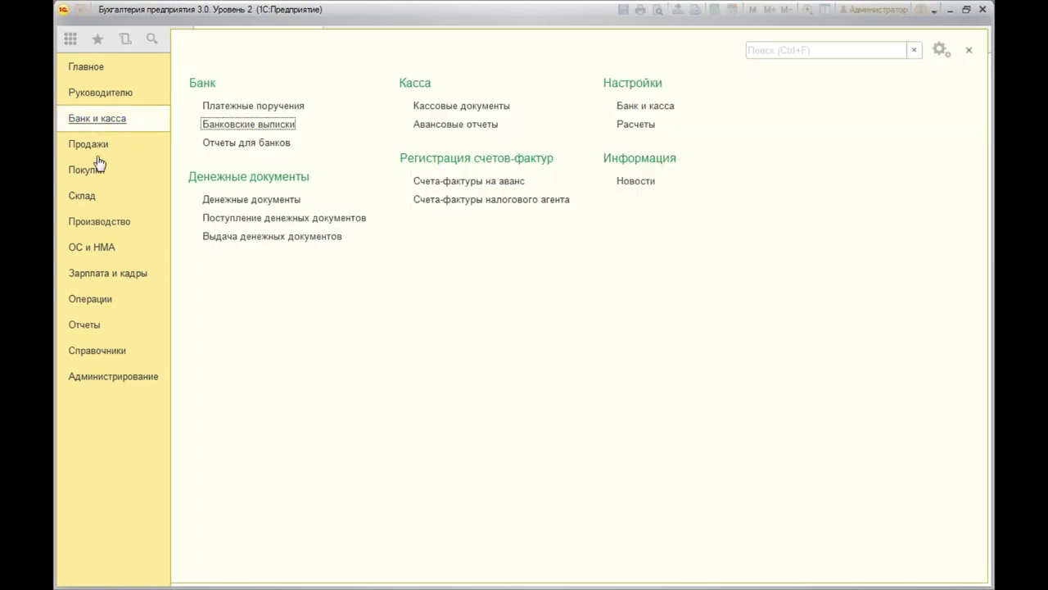
left_click(233, 125)
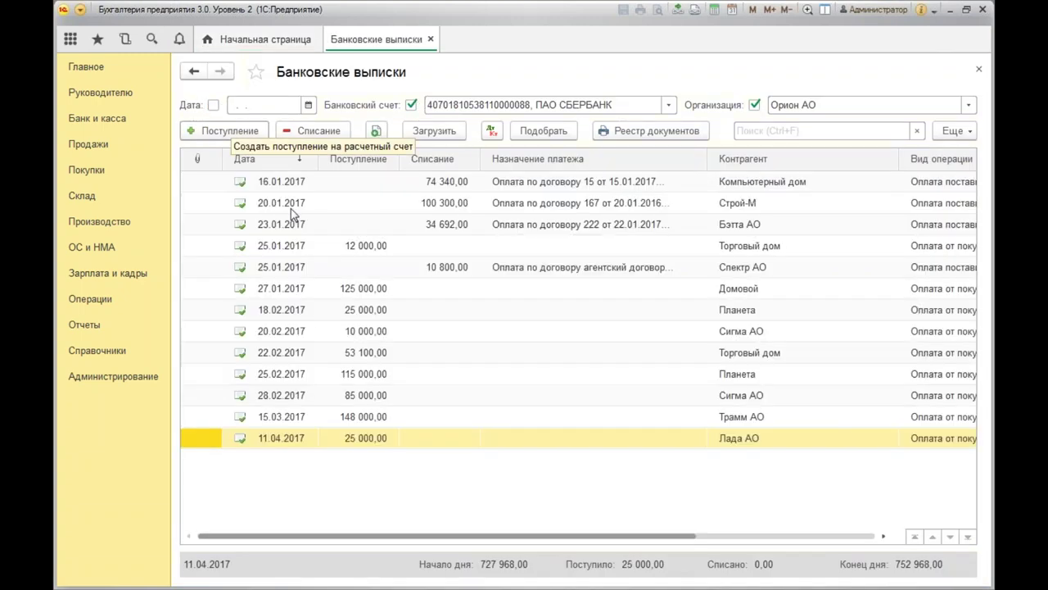
left_click(321, 132)
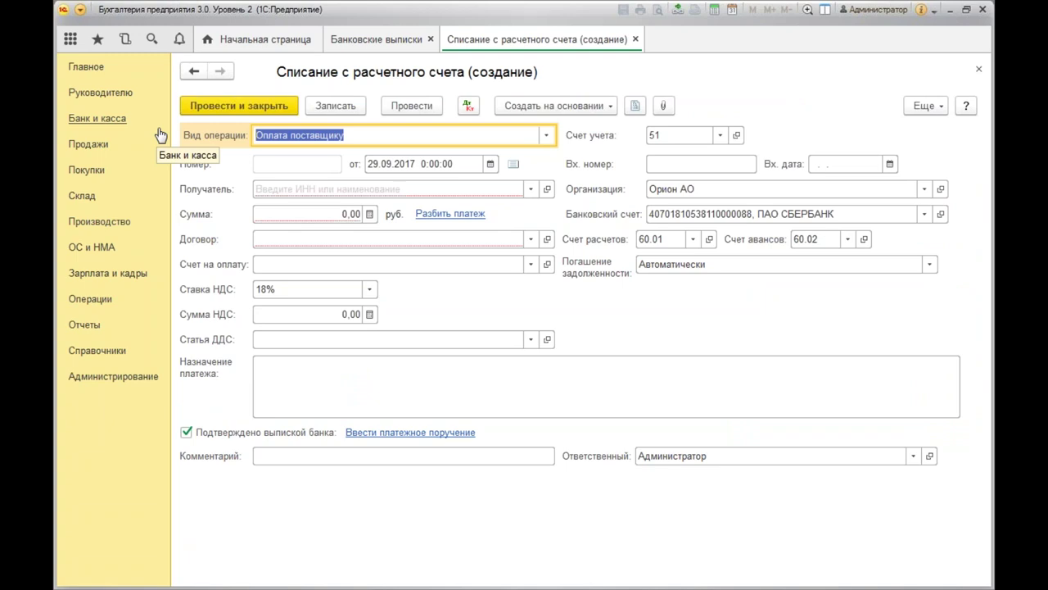
left_click(545, 136)
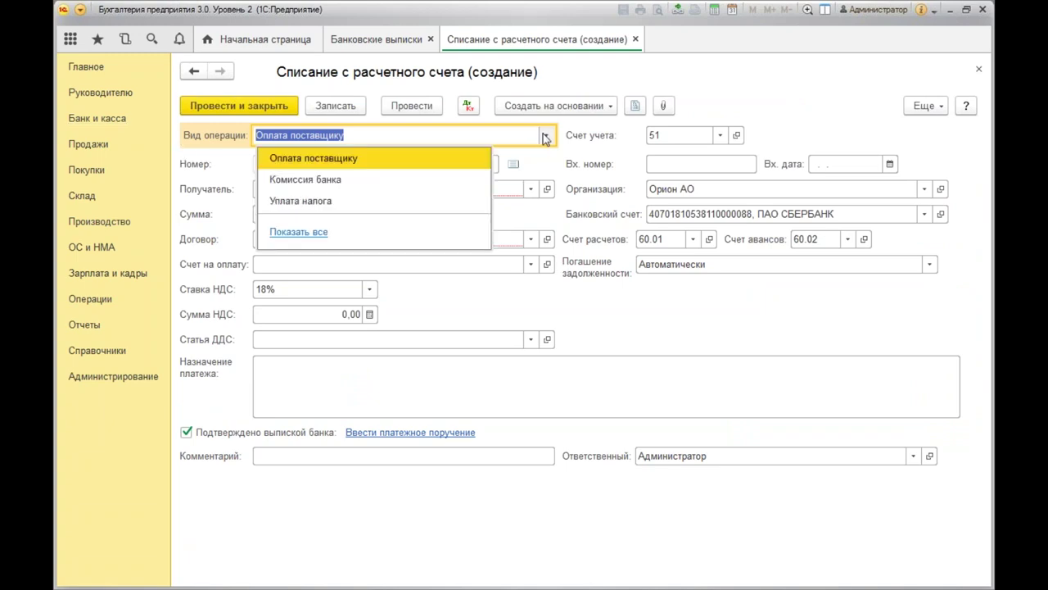
left_click(360, 203)
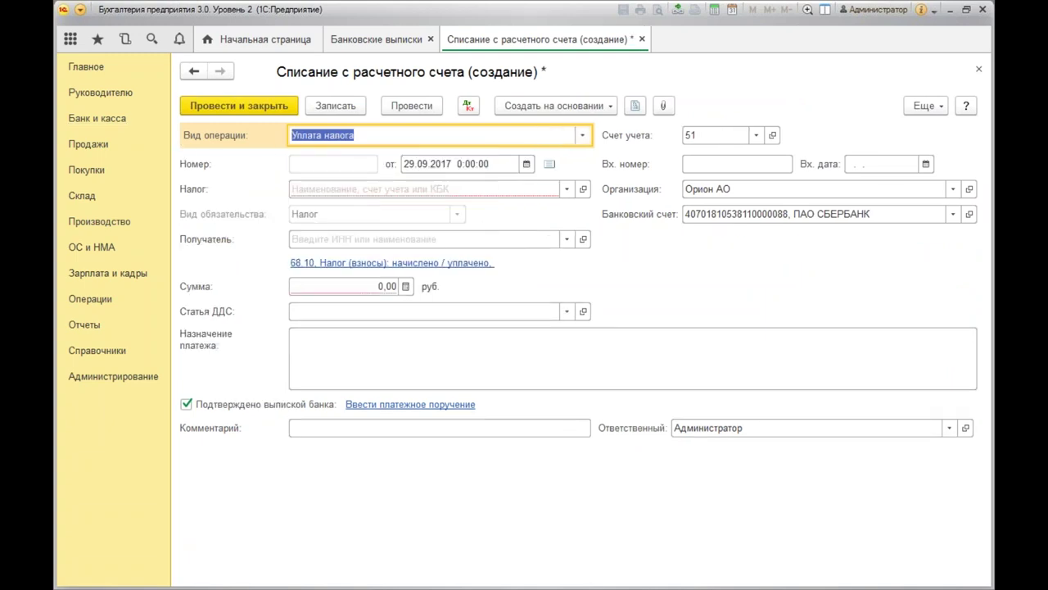
- Date the write-off 05.03.2017 and choose НДС на товары ввозимые на территорию РФ as its tax
left_click(502, 164)
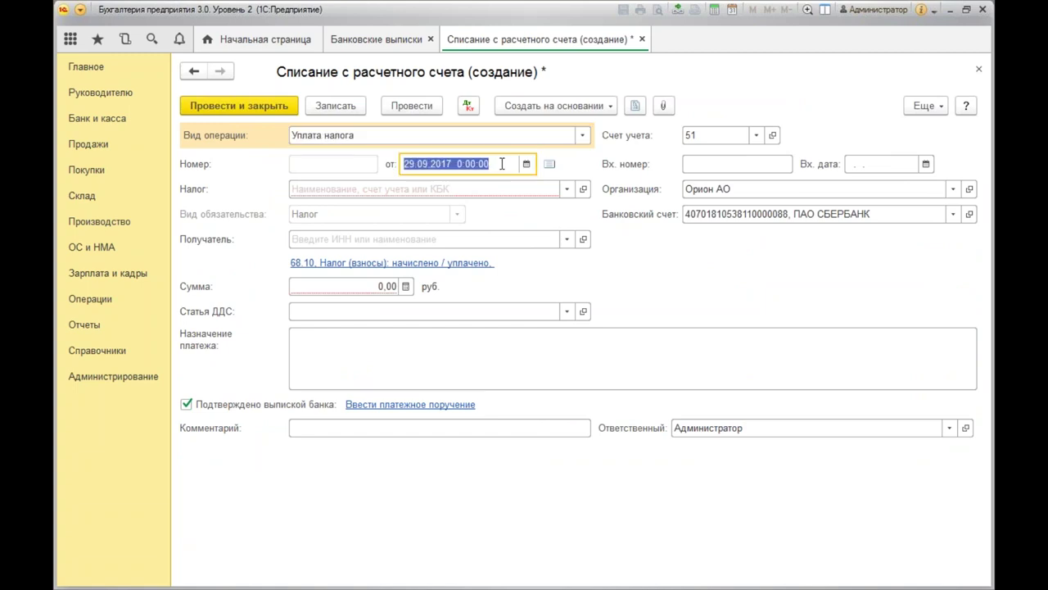
type("05.03")
key("Tab")
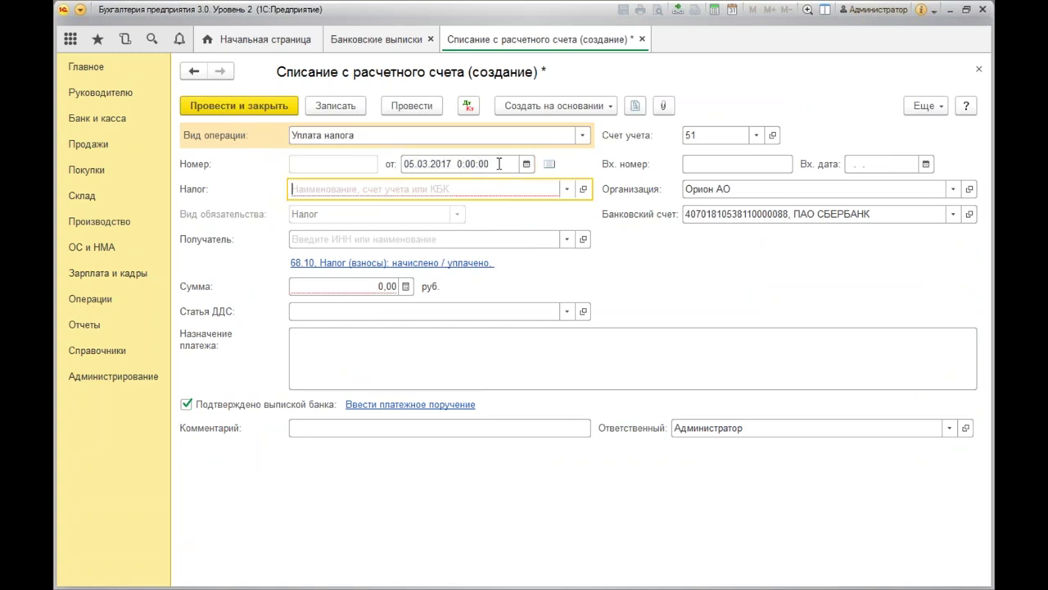
left_click(567, 189)
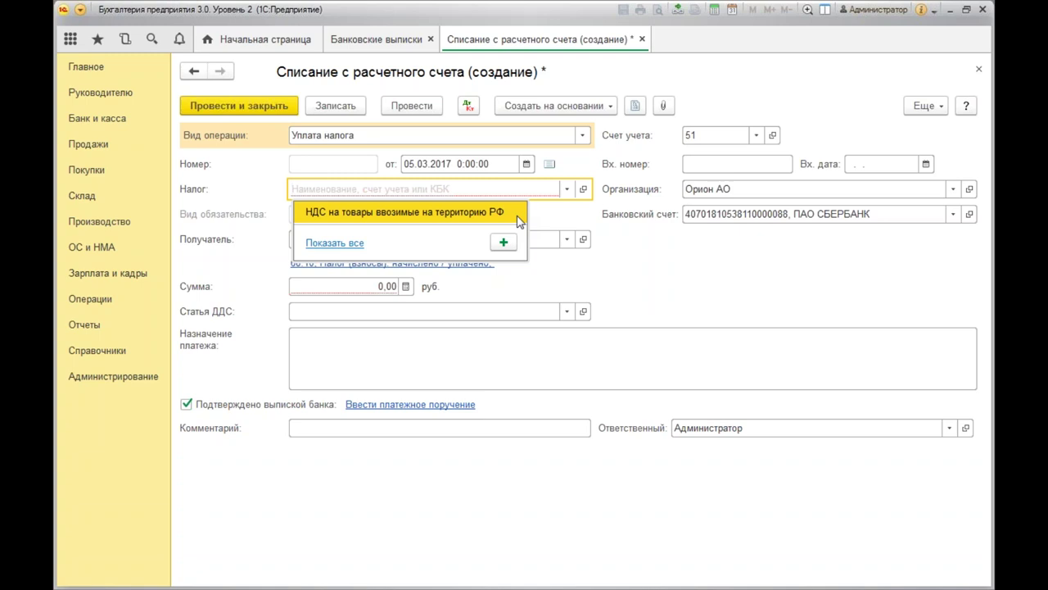
left_click(475, 216)
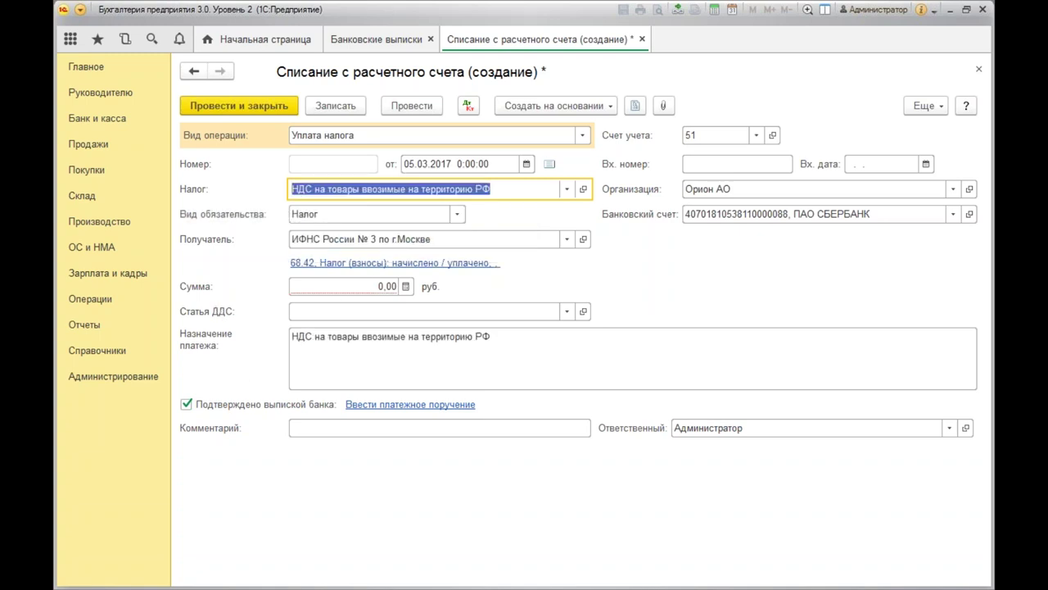
- Set the payment amount to 9 000 rubles and the cash flow item to Уплата НДС
left_click(332, 285)
type("9 ")
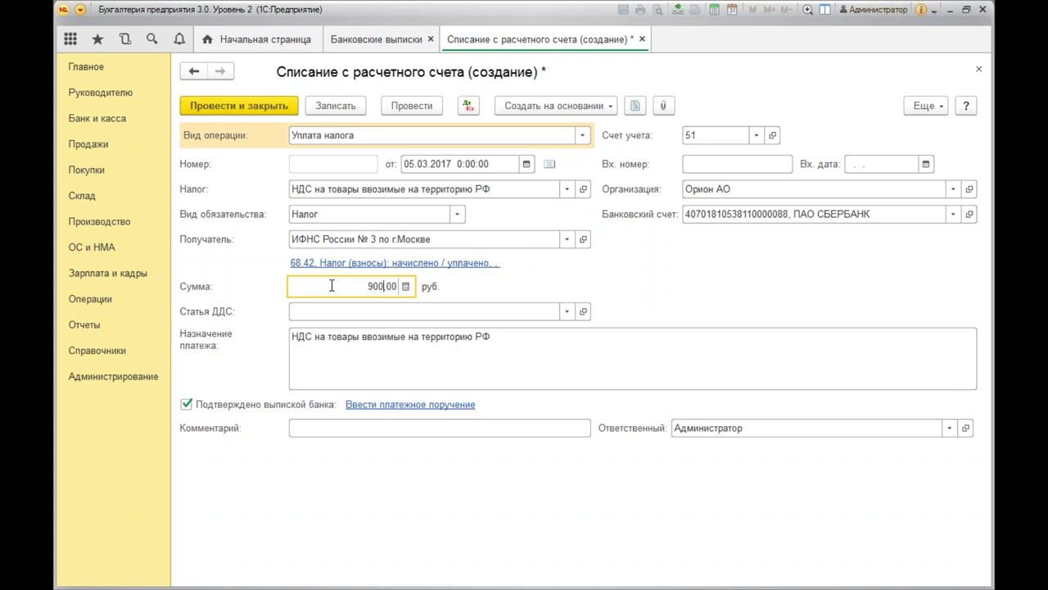
type("000")
key("Return")
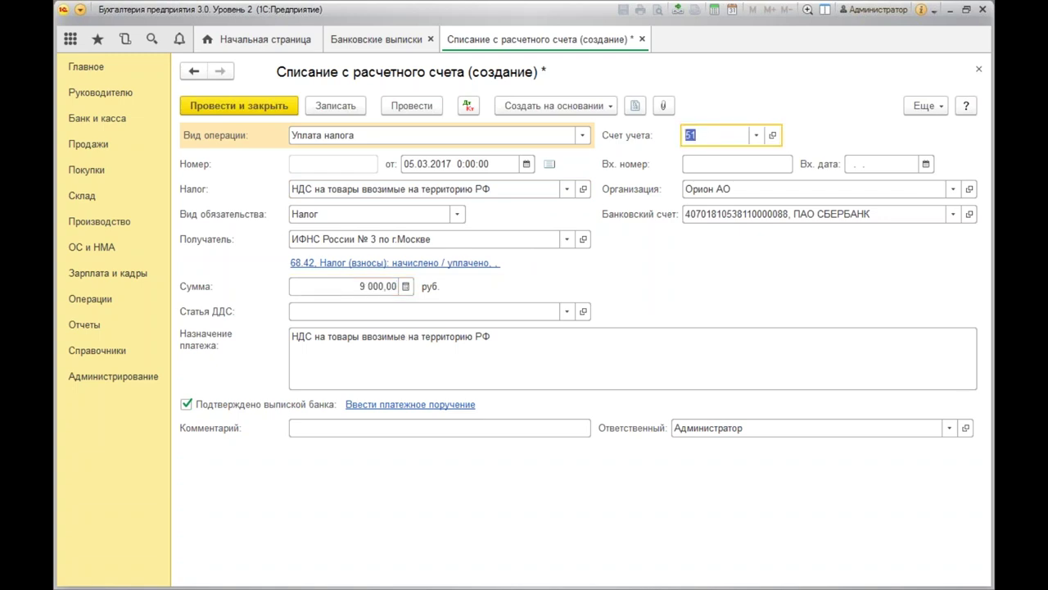
left_click(439, 314)
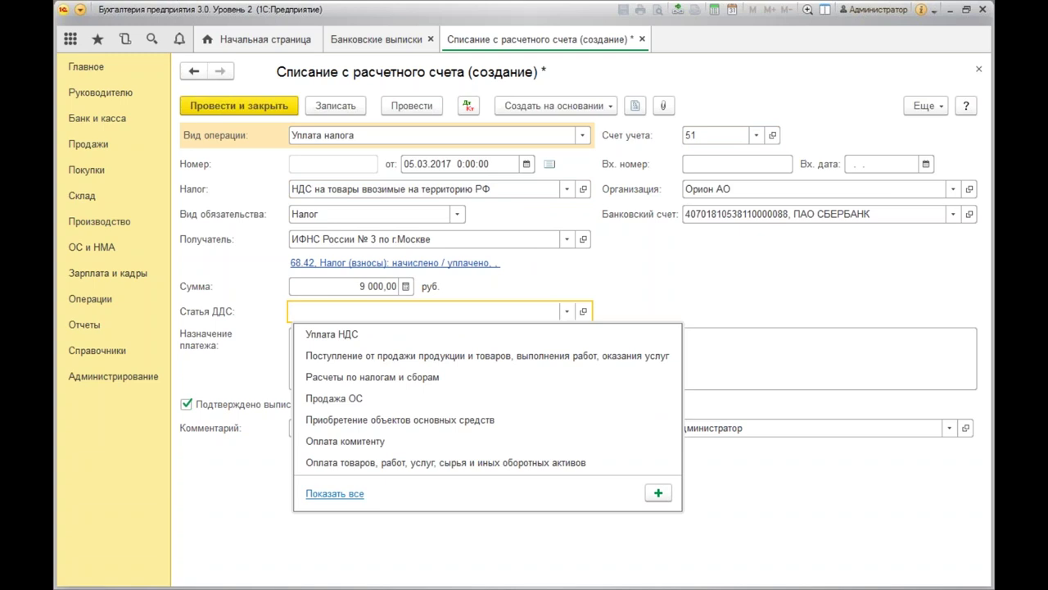
left_click(389, 337)
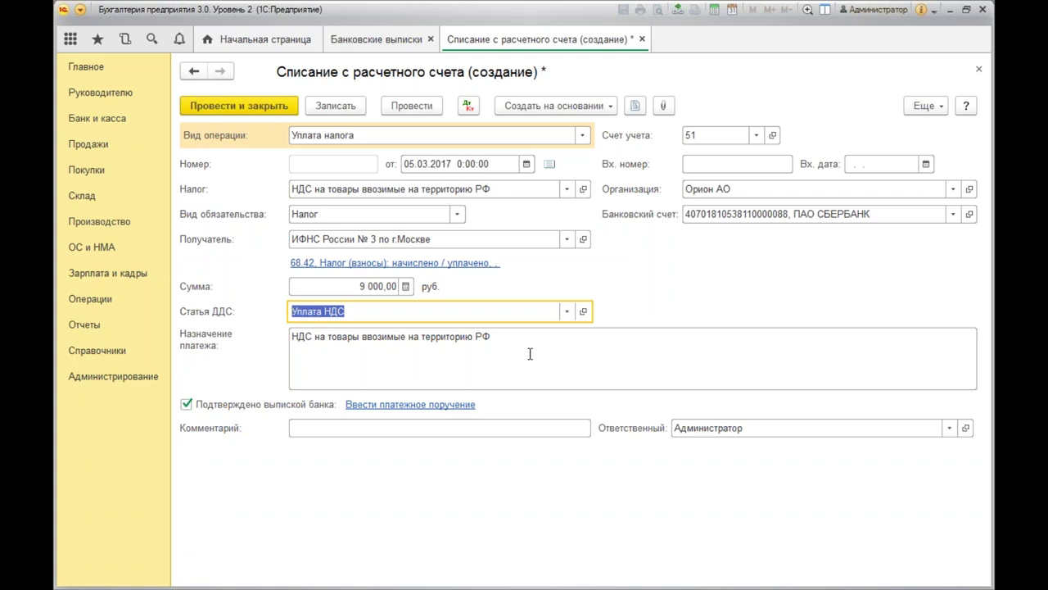
- Set the write-off's incoming number to 05 and its incoming date to 05.03.2017, dismissing the Internet support login prompt
left_click(718, 164)
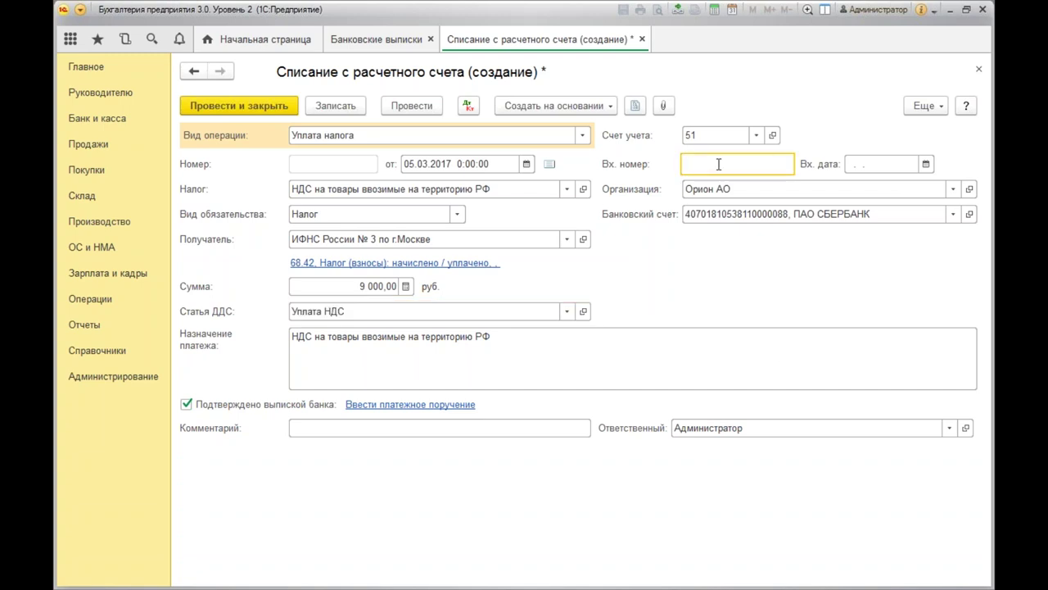
key("Return")
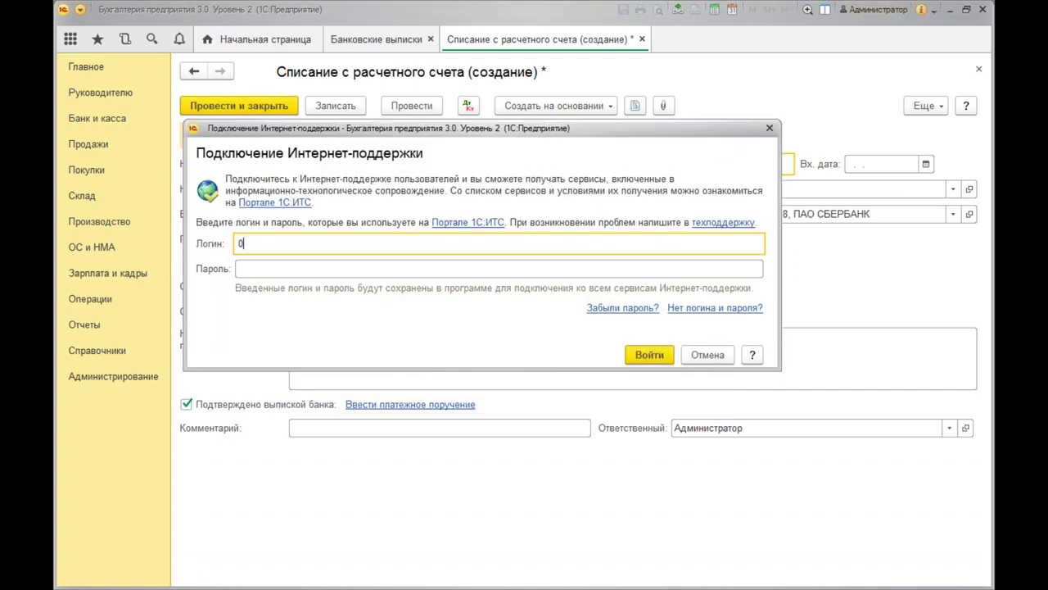
left_click(707, 355)
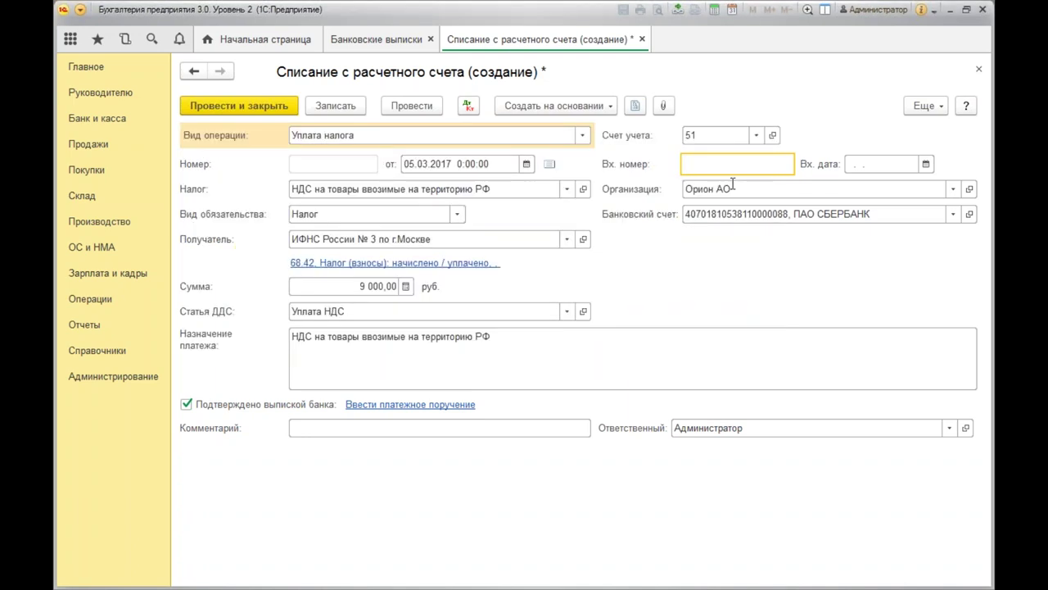
type("05")
key("Tab")
type("05.03")
key("Tab")
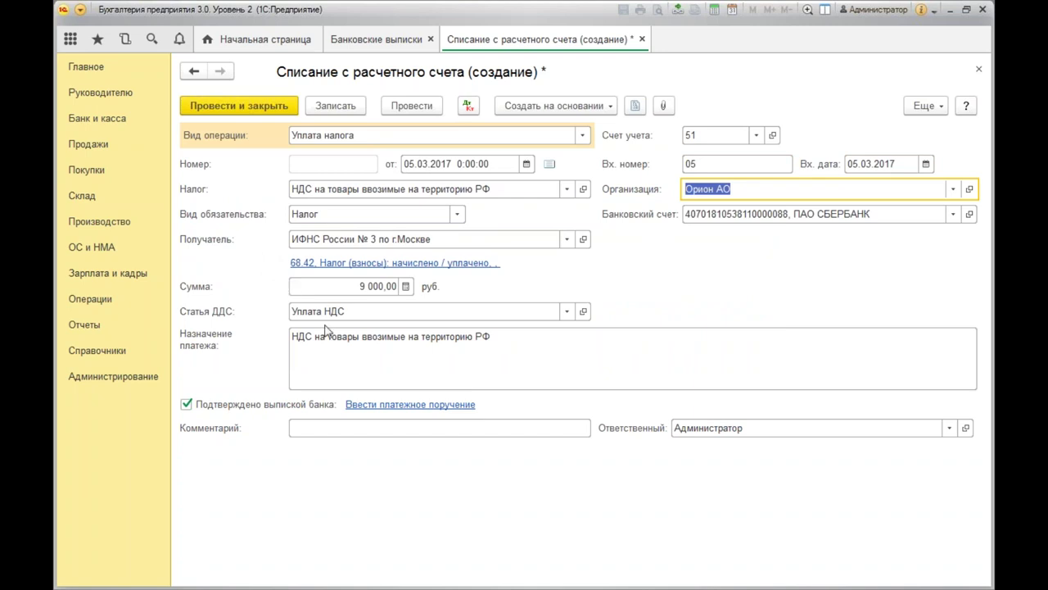
- In the accounting details for debit account 68.42, specify counterparty Старт-Х and contract 1 от 01.03.2017
left_click(434, 264)
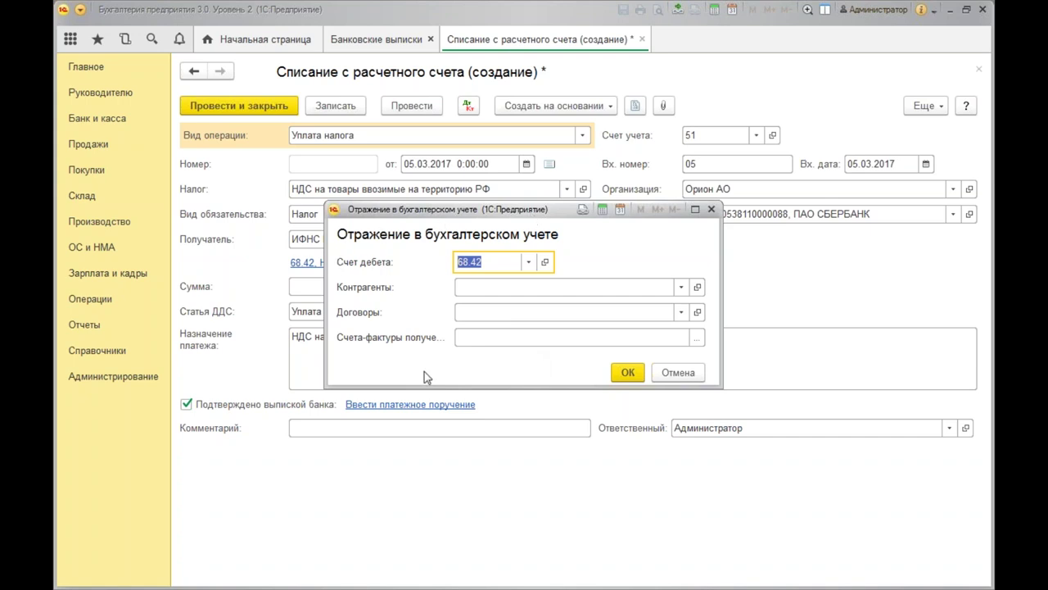
left_click(491, 282)
left_click(508, 314)
left_click(501, 312)
left_click(511, 335)
key("Tab")
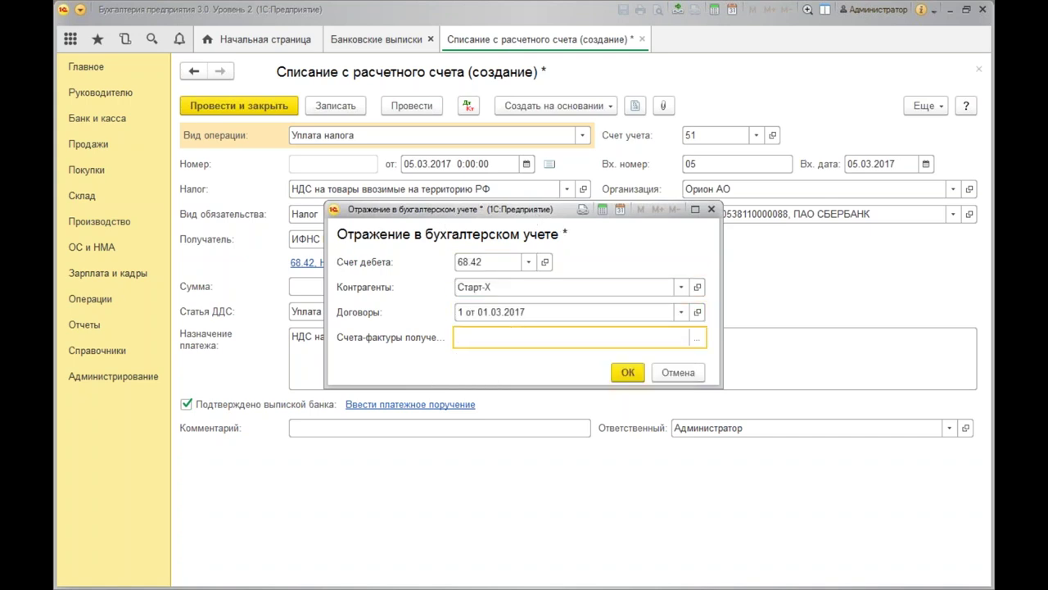
- Assign the Старт-Х Заявление о ввозе товаров dated 04.03.2017 as the received invoice document and confirm the accounting details
left_click(696, 338)
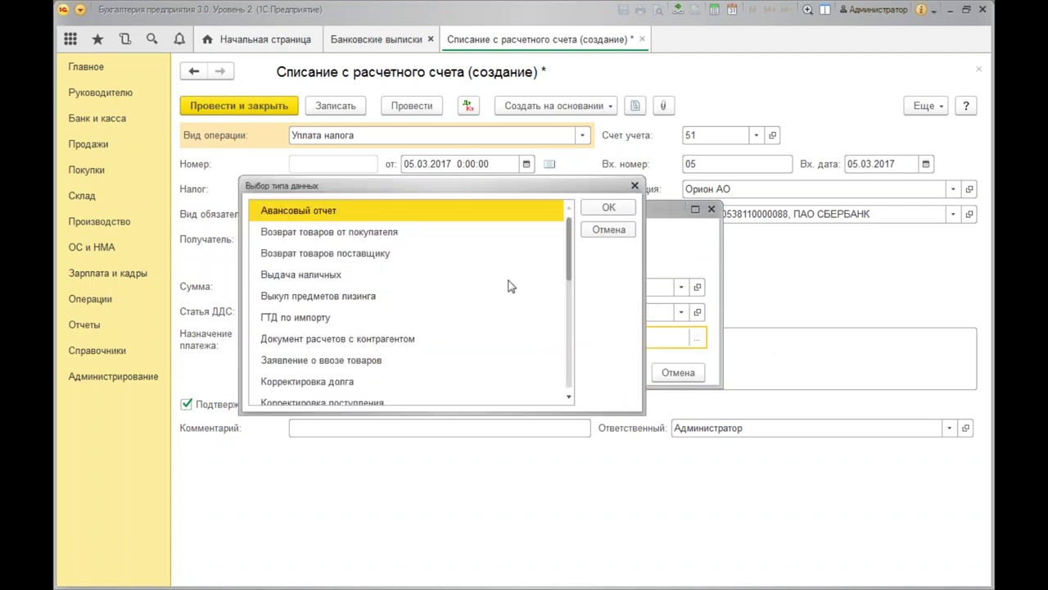
double_click(321, 360)
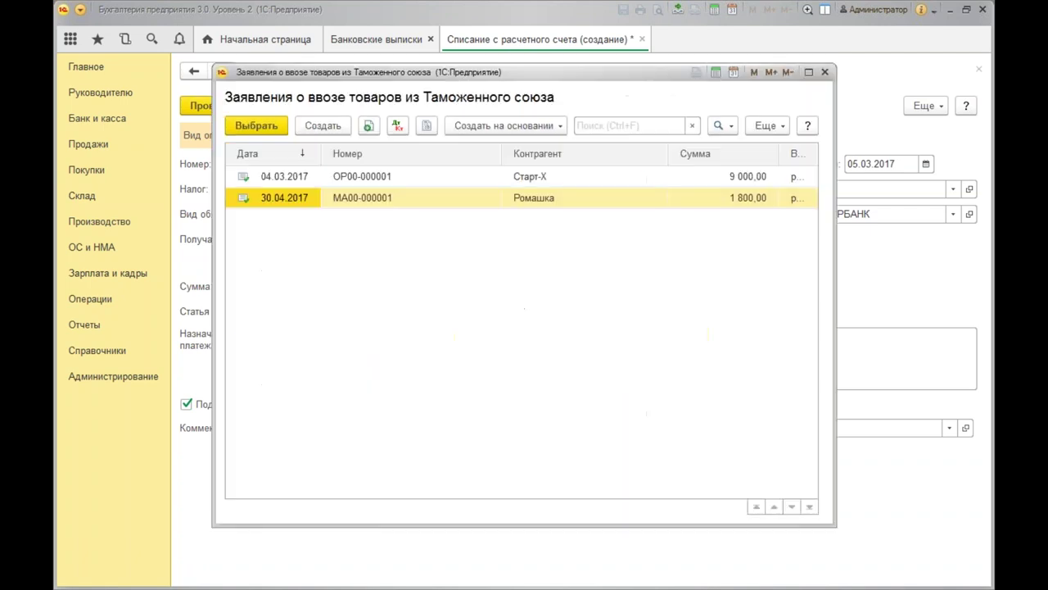
double_click(407, 177)
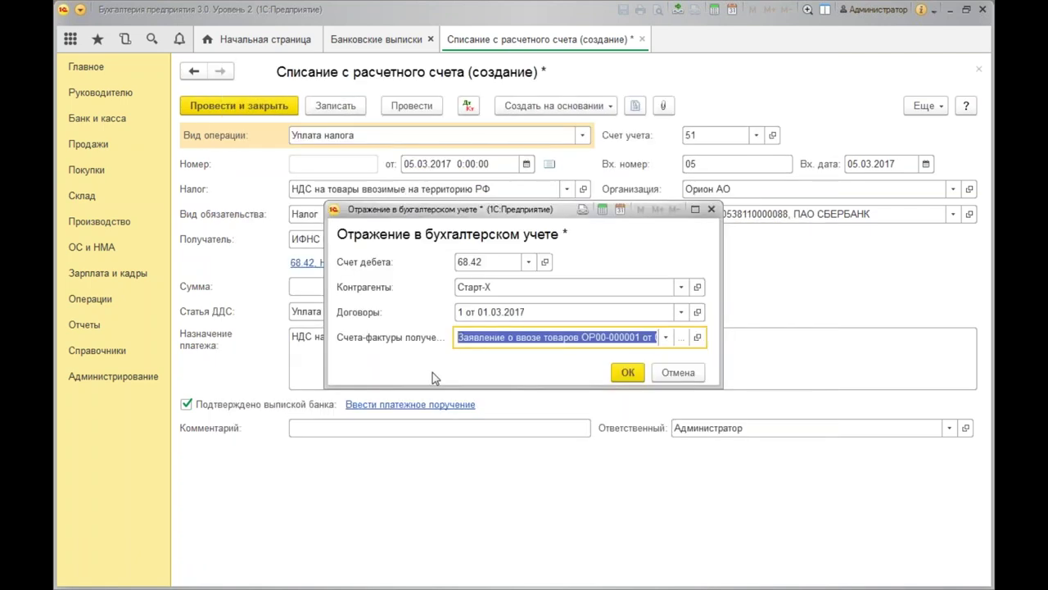
left_click(628, 374)
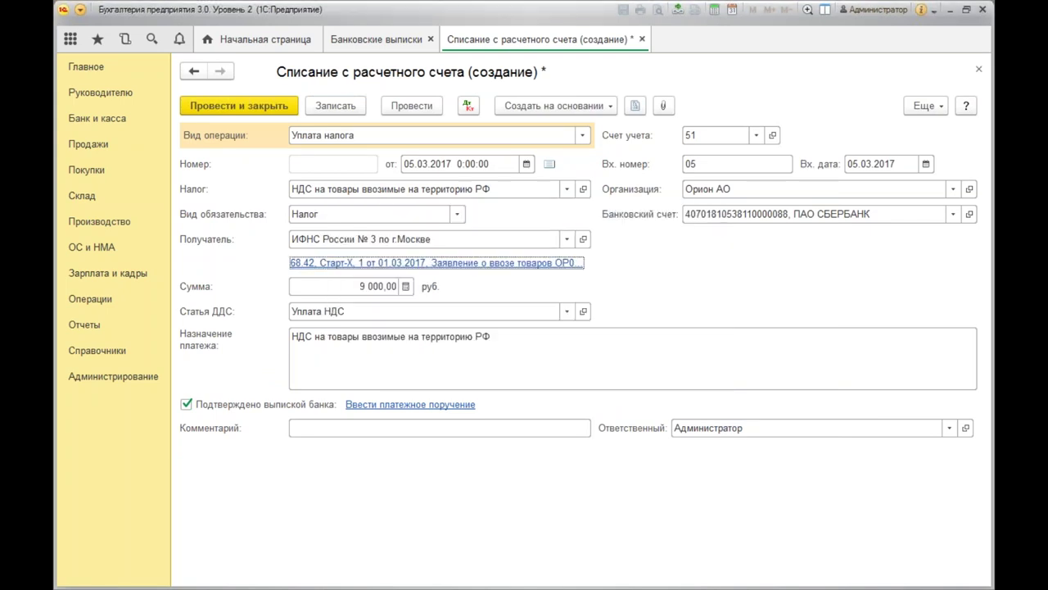
- Save and post the write-off, check its accounting movements, and close the movements, the document and the bank statements
left_click(467, 108)
left_click(484, 325)
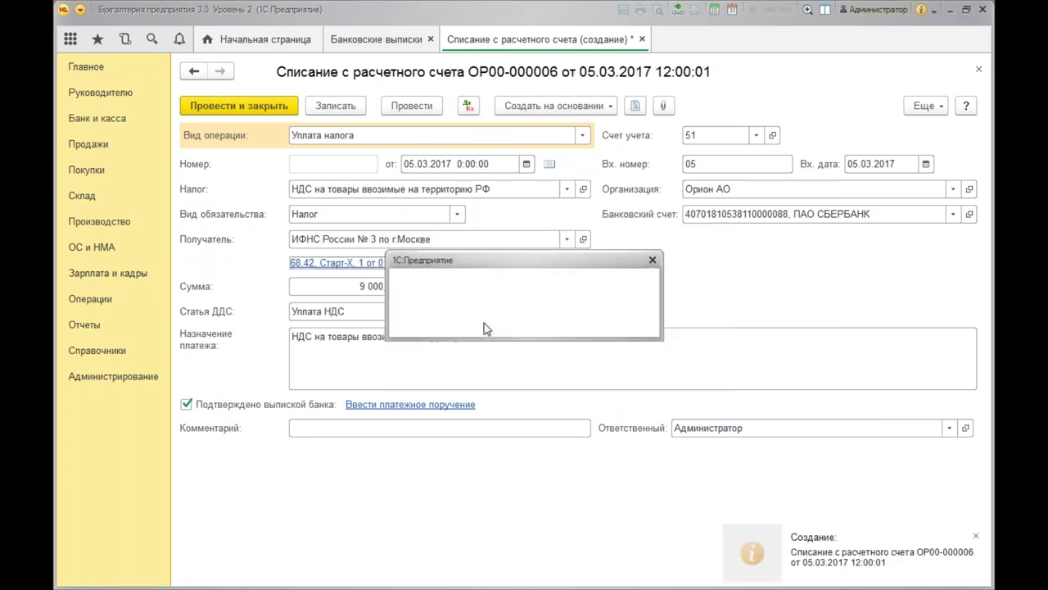
left_click(486, 312)
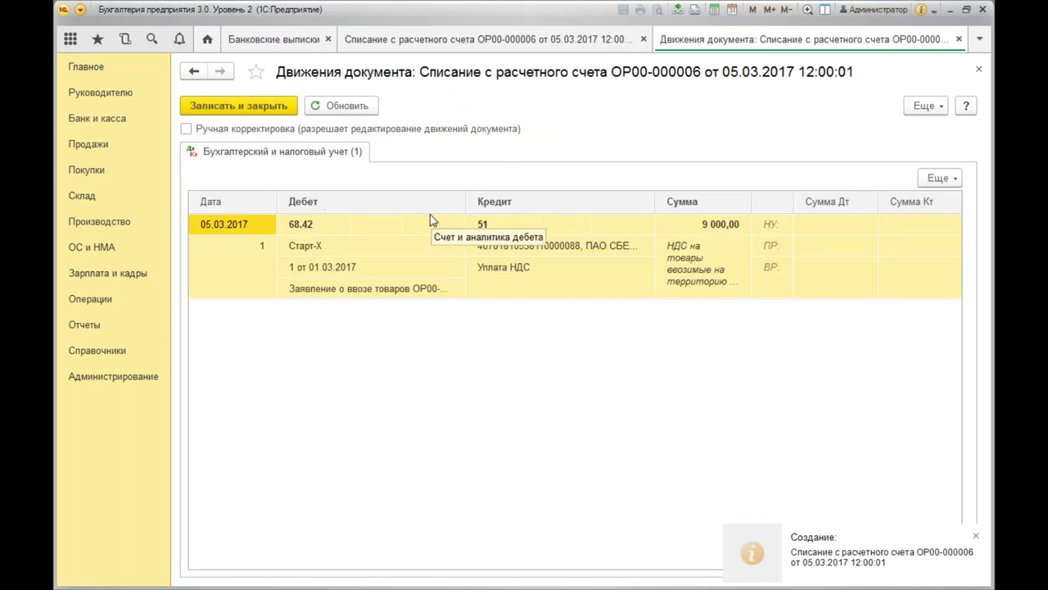
left_click(979, 70)
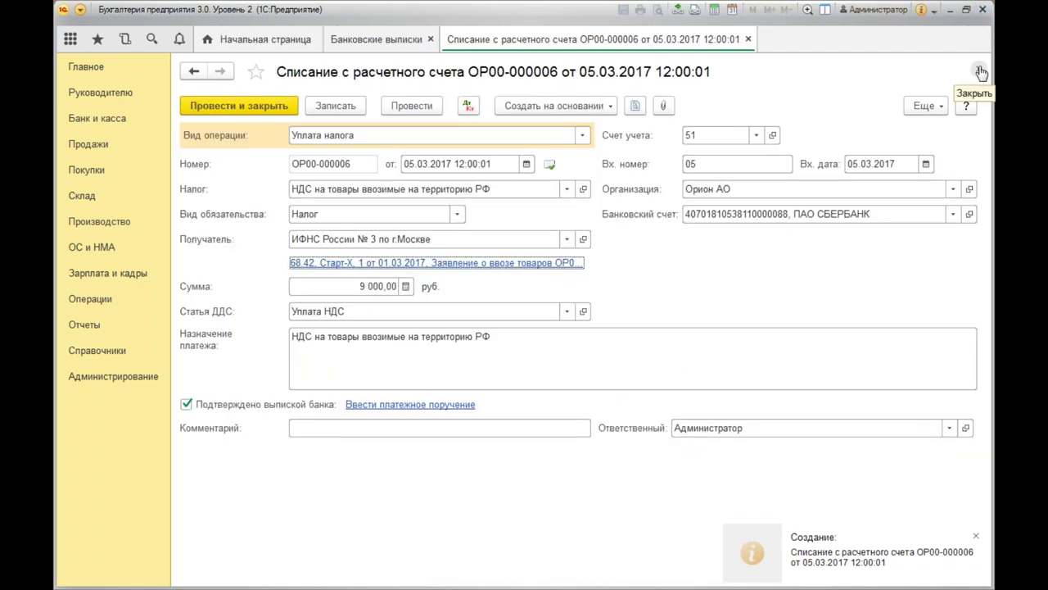
left_click(980, 71)
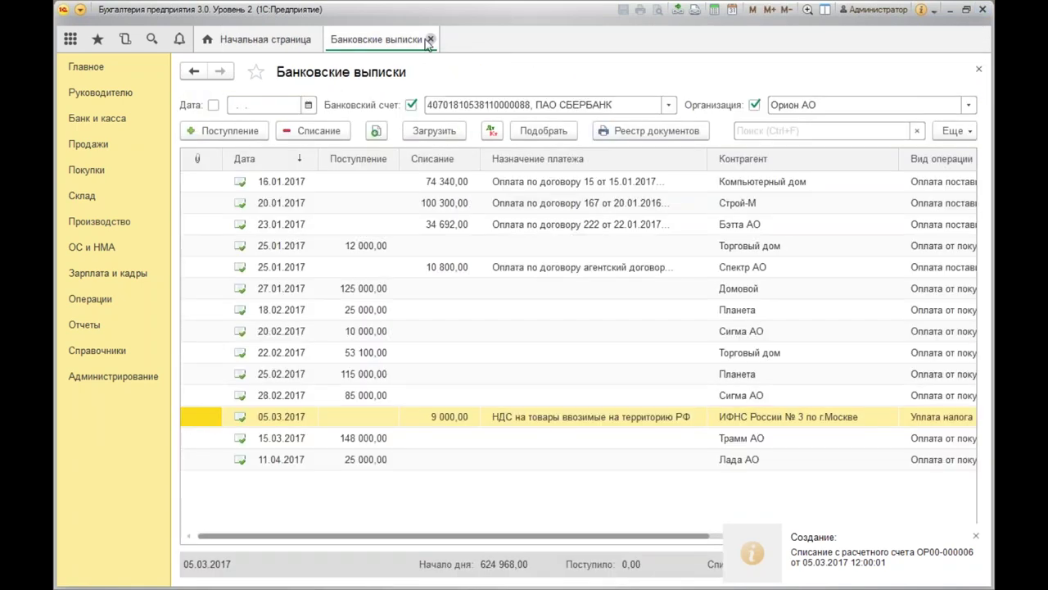
left_click(430, 40)
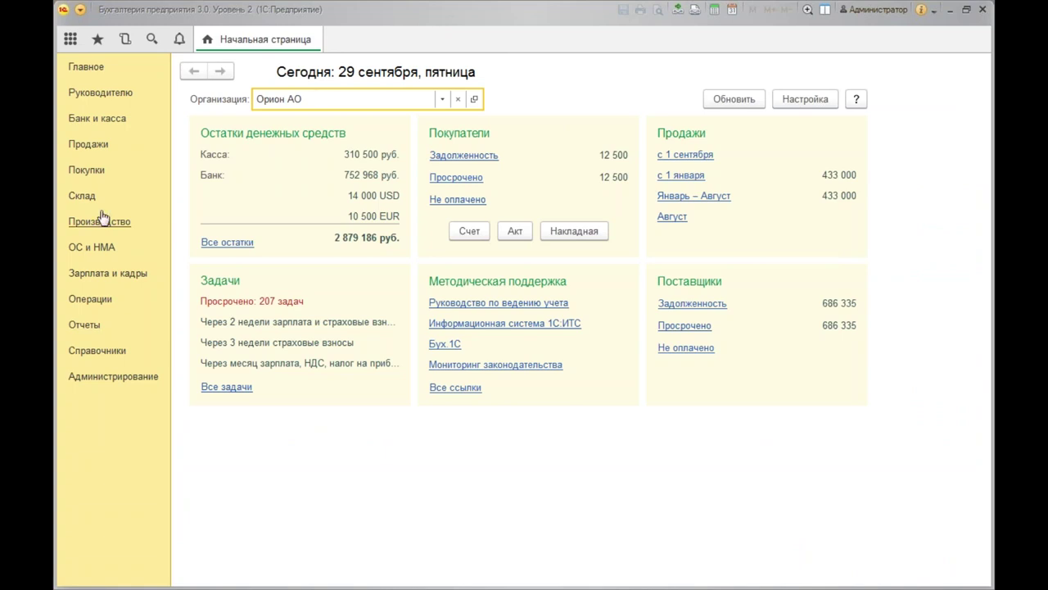
- Create a Подтверждение оплаты НДС в бюджет among the Регламентные операции НДС and date it 05.03.2017
left_click(102, 302)
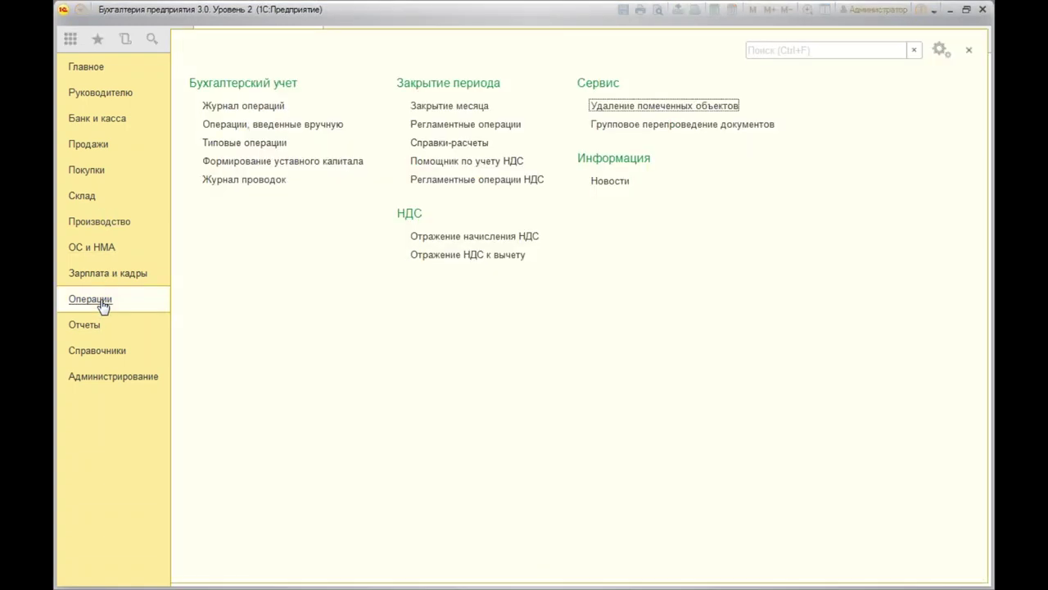
left_click(456, 182)
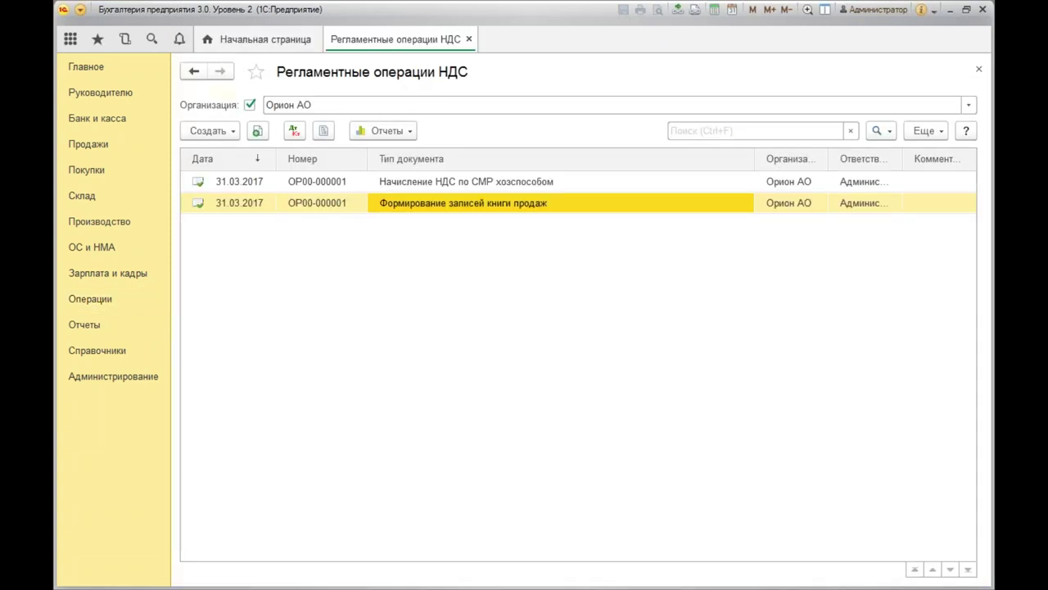
left_click(211, 132)
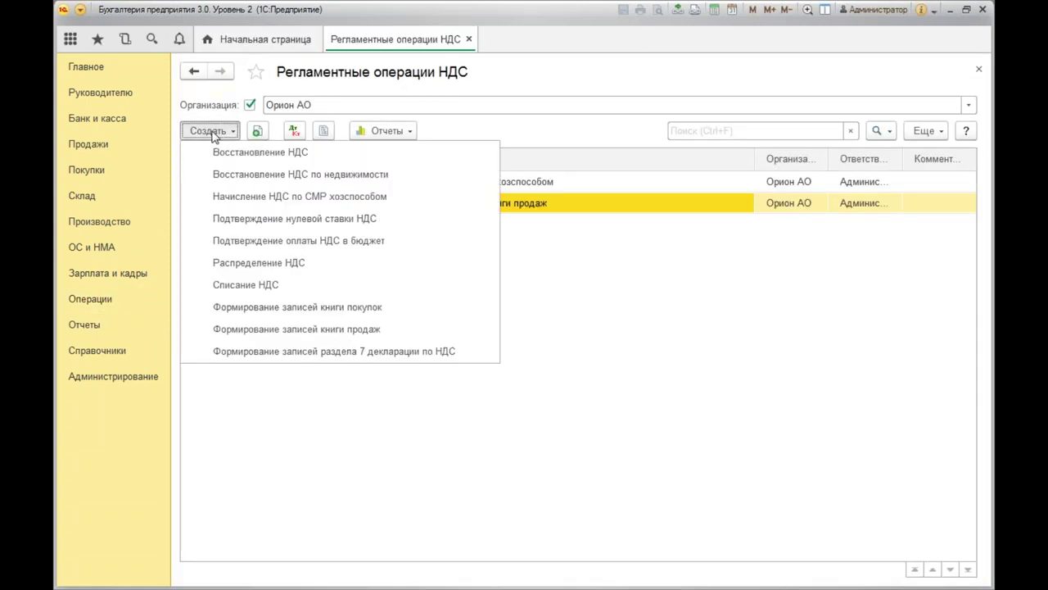
left_click(294, 240)
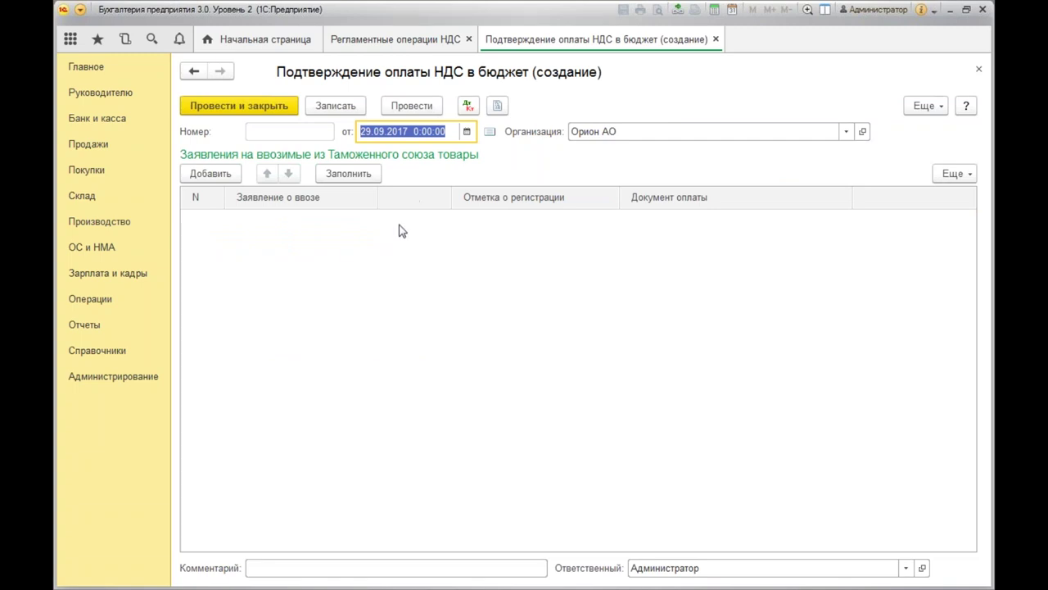
type("05.")
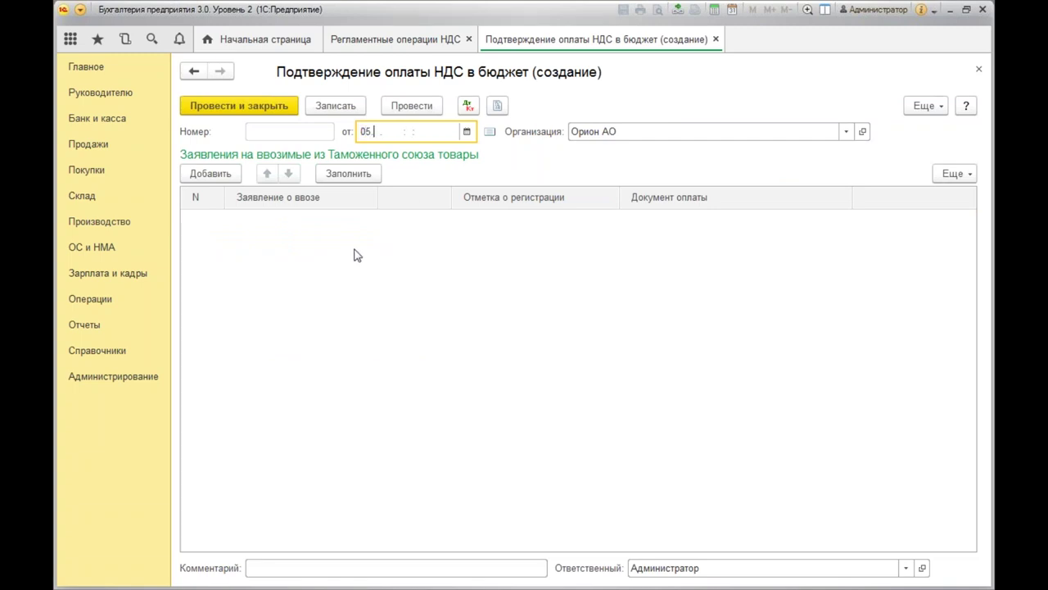
key("Tab")
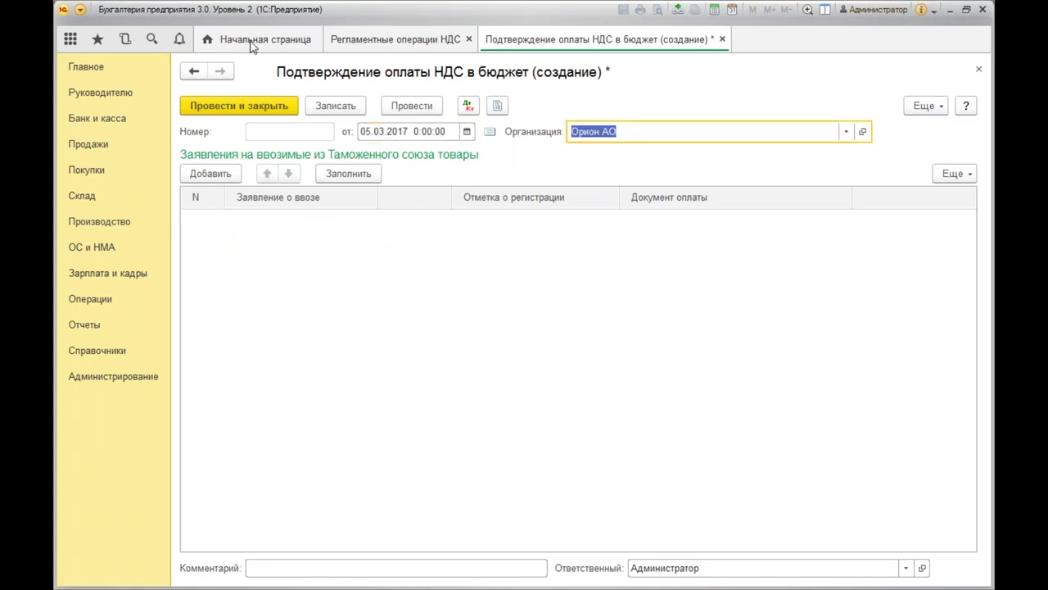
- Fill the table of import applications automatically and enter registration mark number 1 dated 05.03.2017
left_click(360, 174)
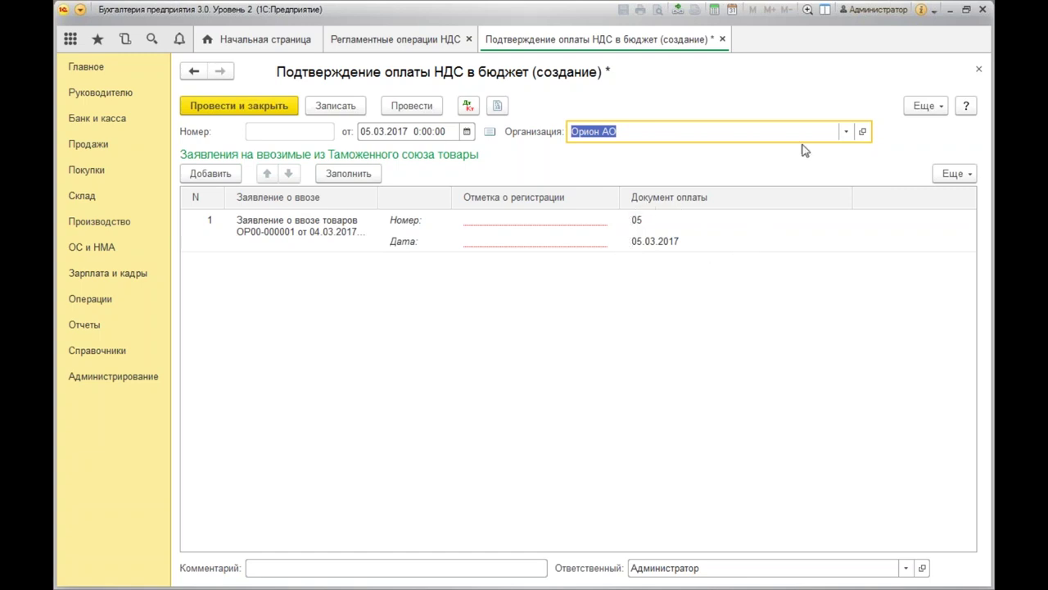
left_click(492, 222)
type("1")
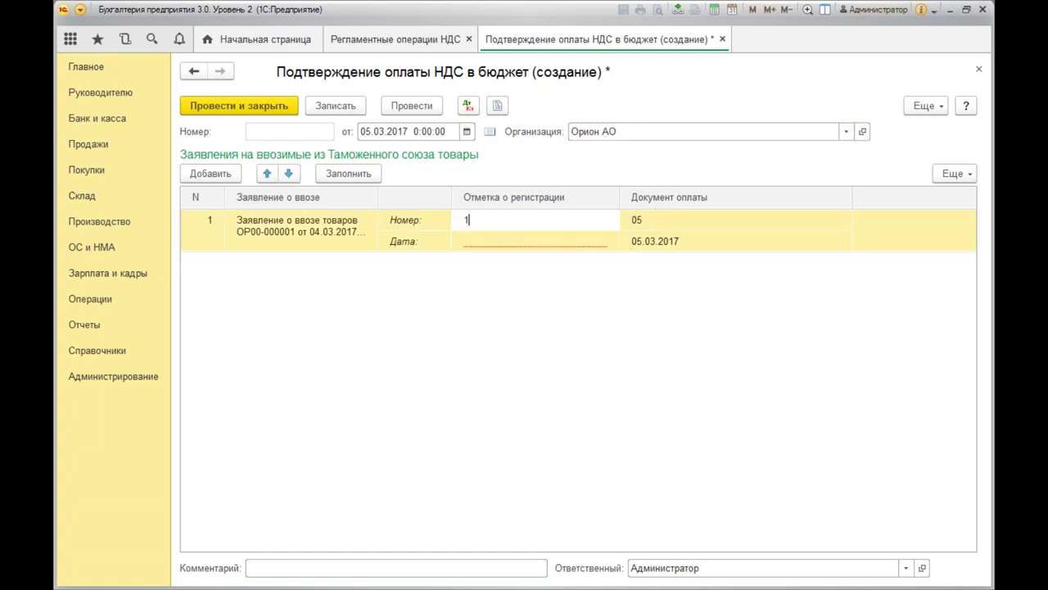
key("Return")
key("Tab")
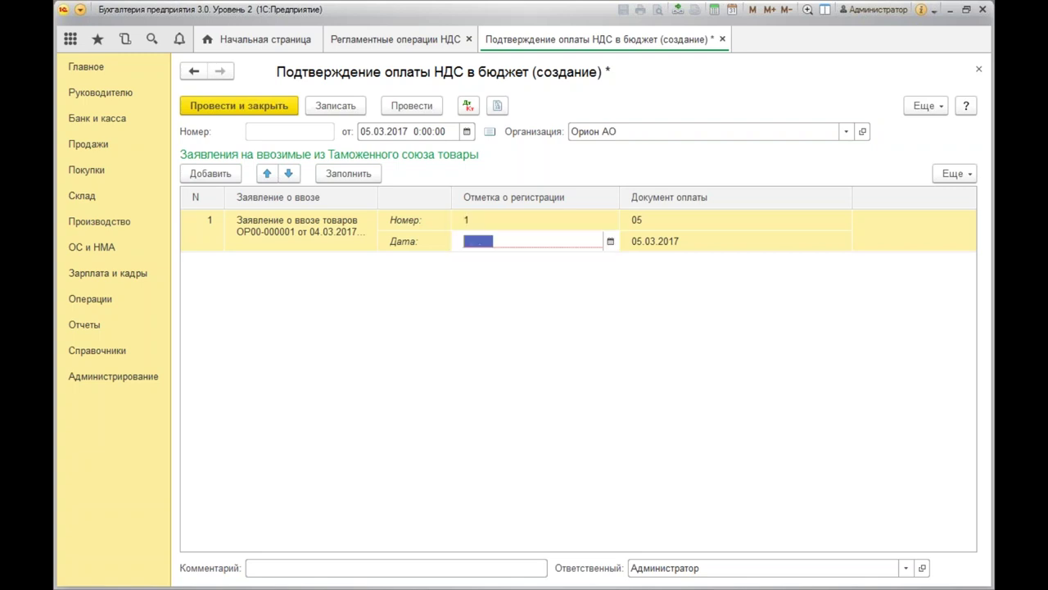
type("05.03.")
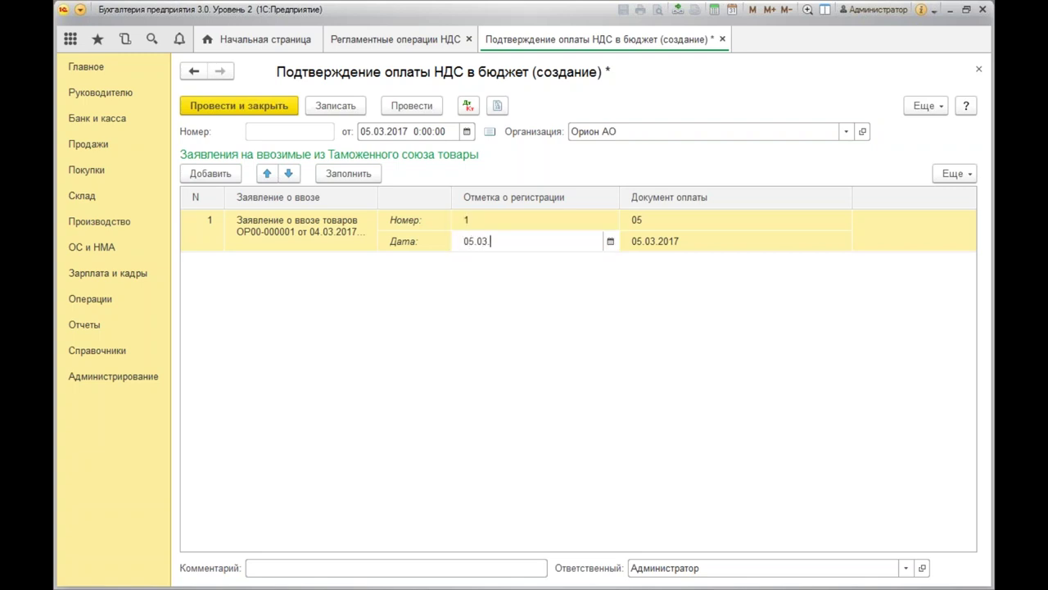
key("Return")
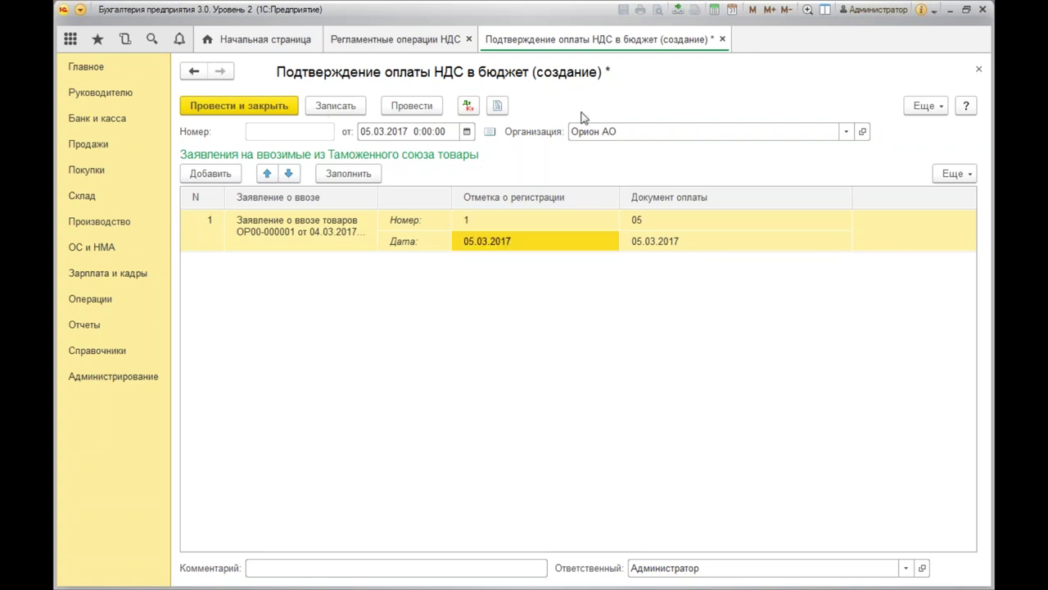
- Save and post the VAT payment confirmation, check its movements including НДС Покупки, and close the movements and the document
left_click(468, 105)
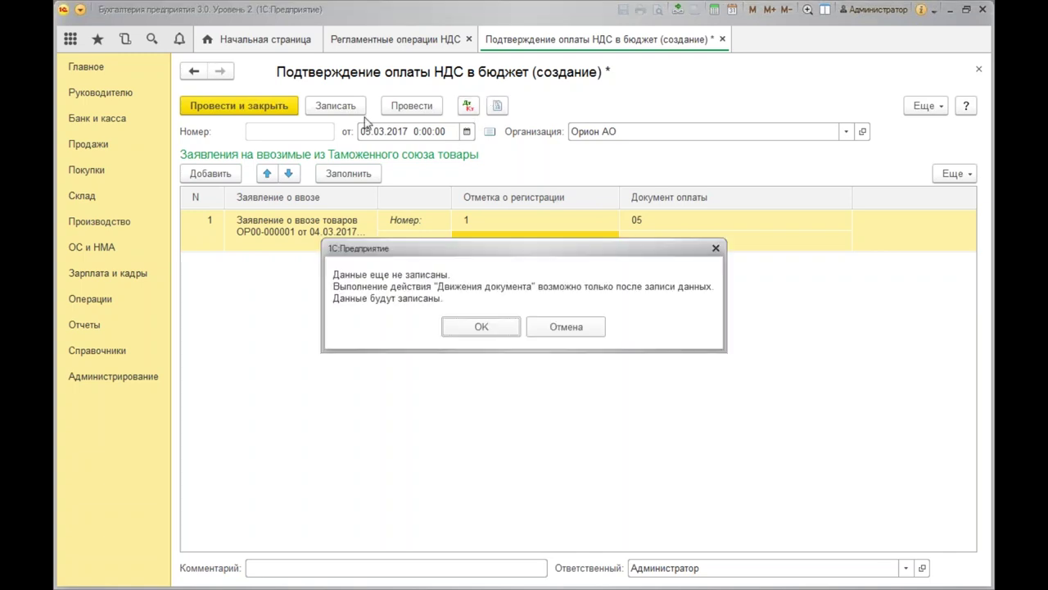
left_click(509, 331)
left_click(487, 323)
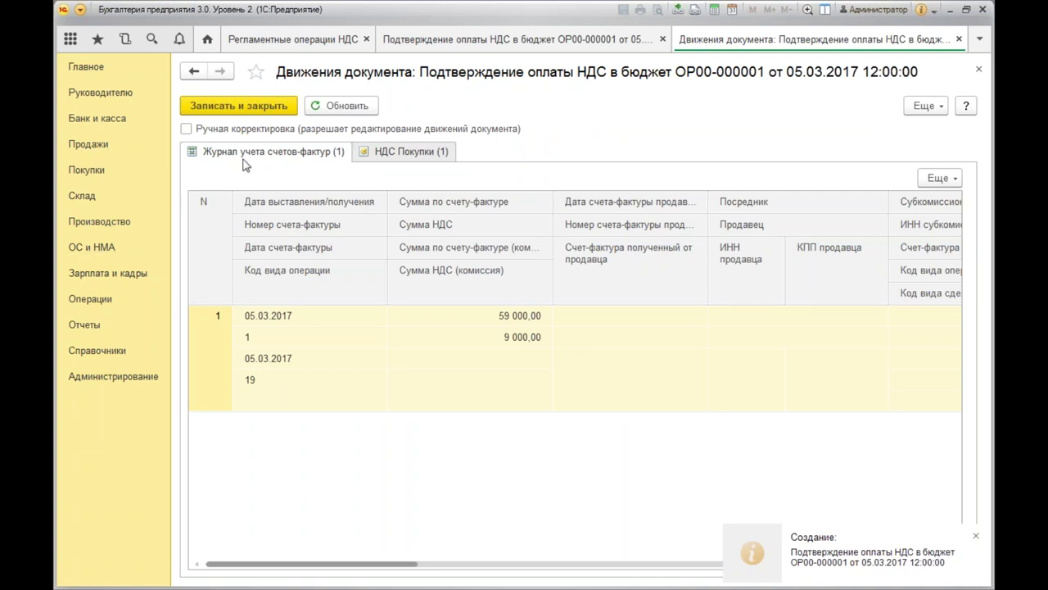
left_click(404, 153)
left_click_drag(467, 564, 934, 565)
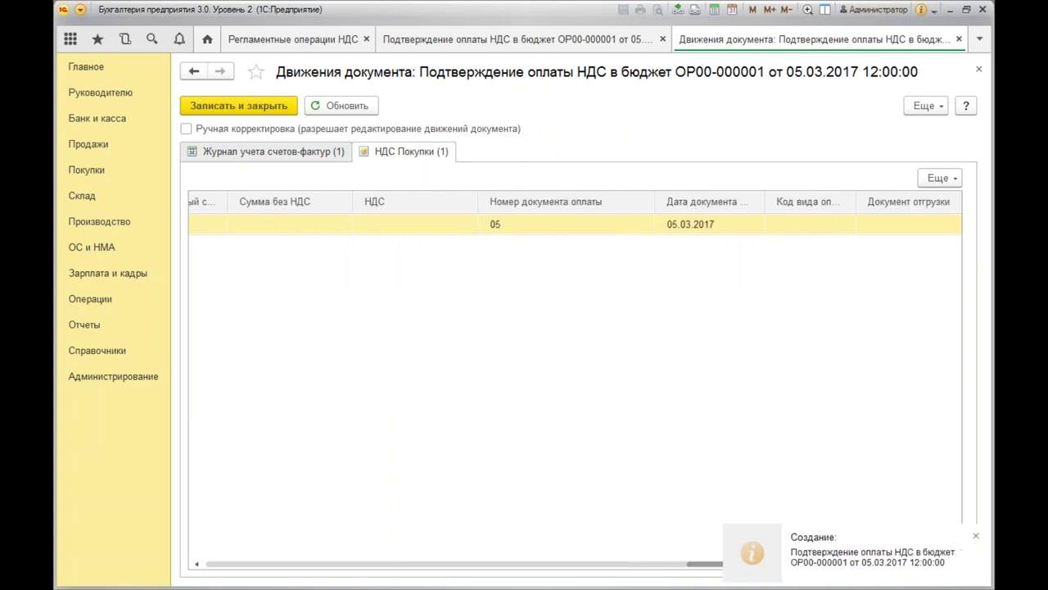
left_click(979, 69)
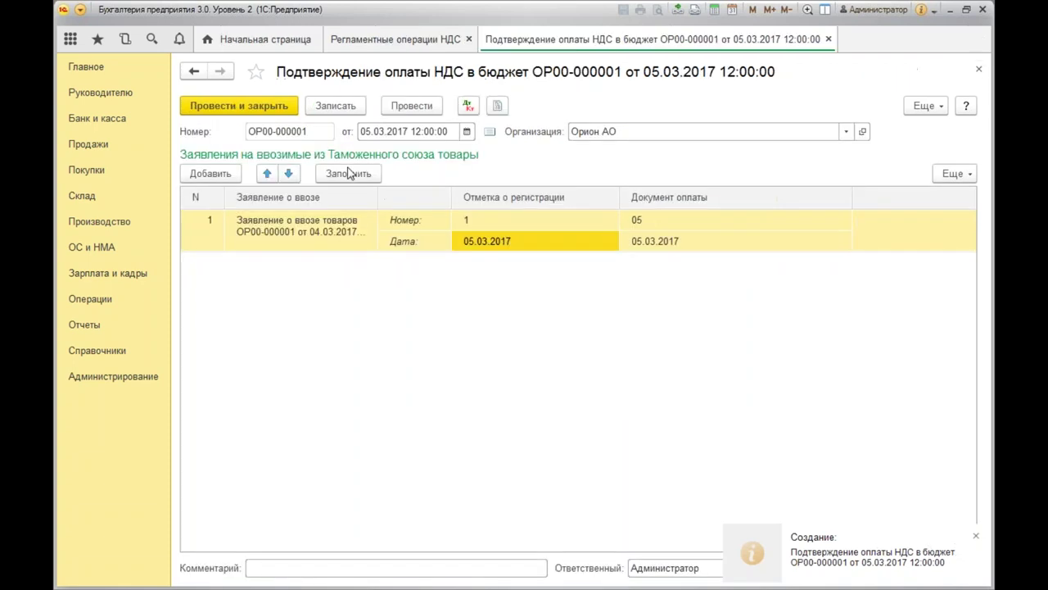
left_click(979, 70)
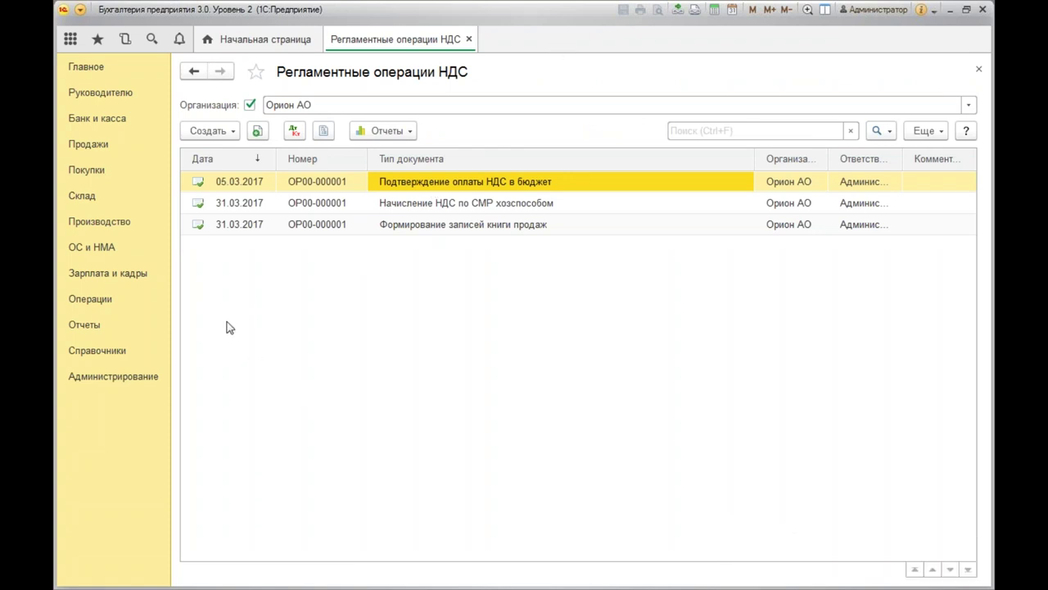
- Generate the Книга покупок report for 01.01.2017–31.03.2017 for Орион АО and look through its entries
left_click(82, 327)
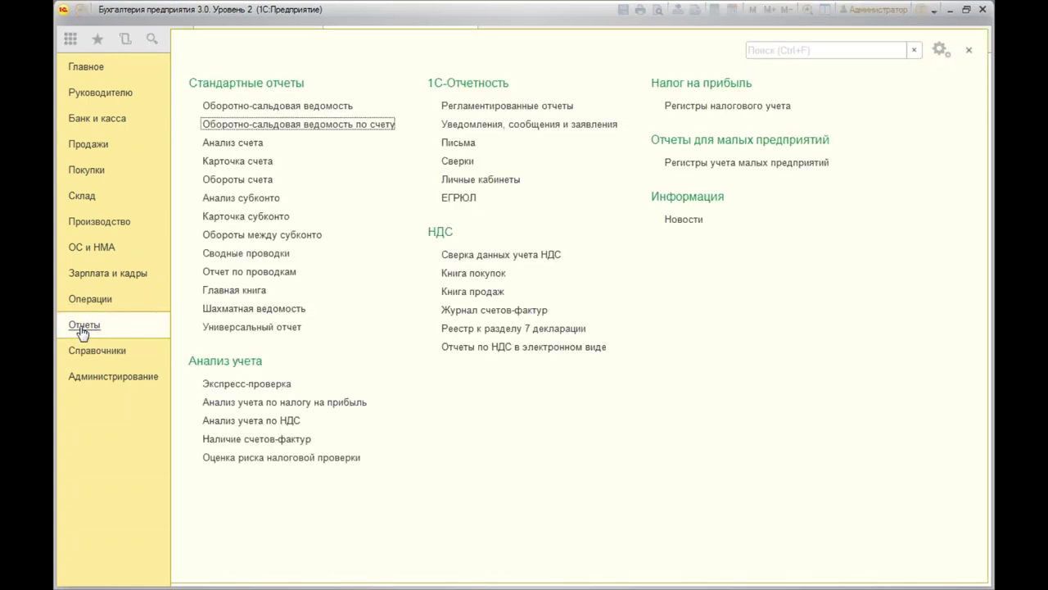
left_click(471, 273)
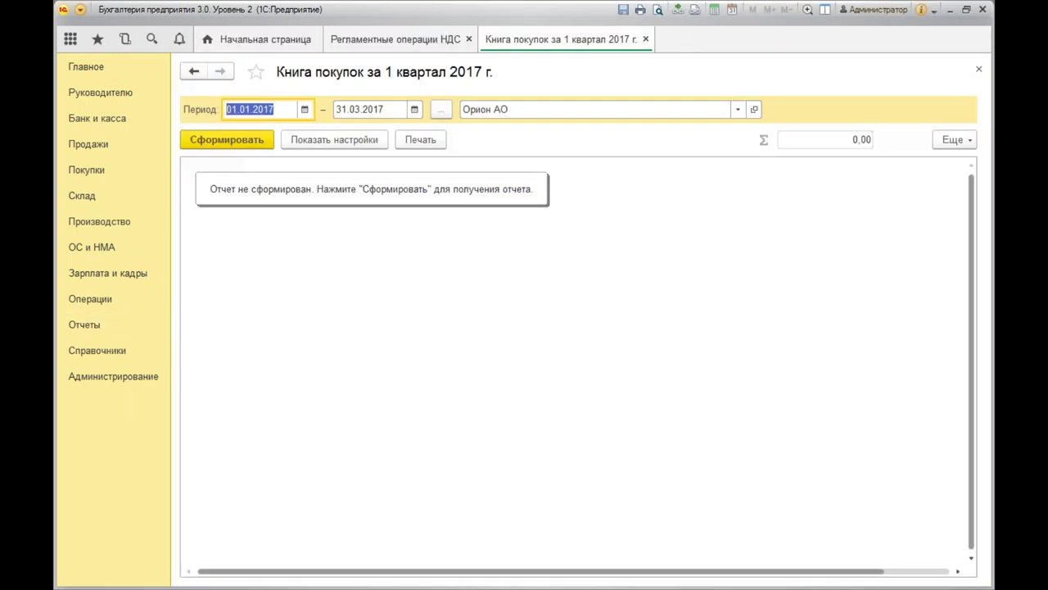
left_click(238, 140)
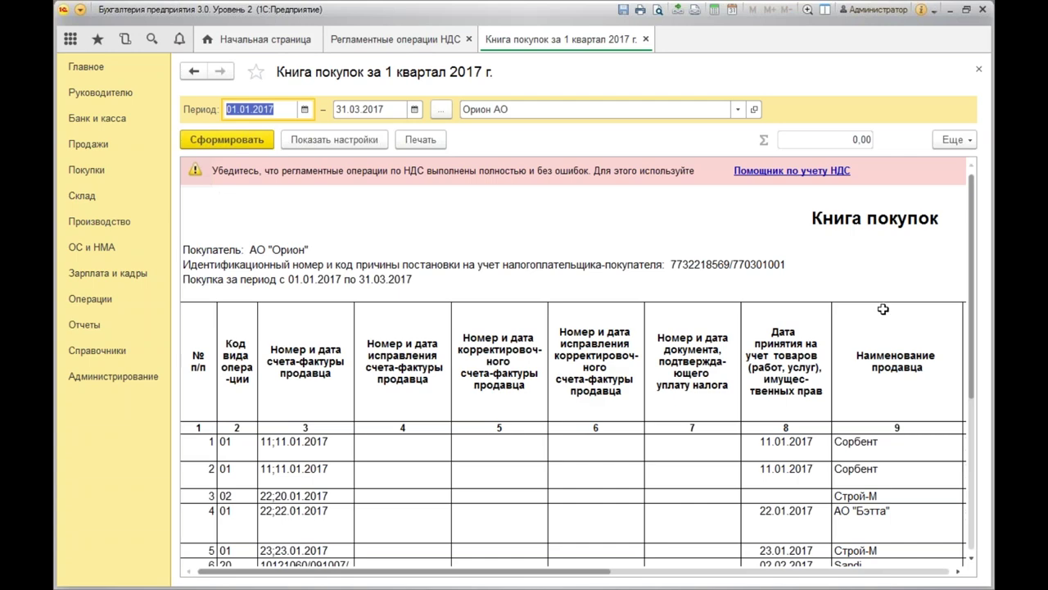
left_click(885, 318)
scroll(869, 296, "down", 6)
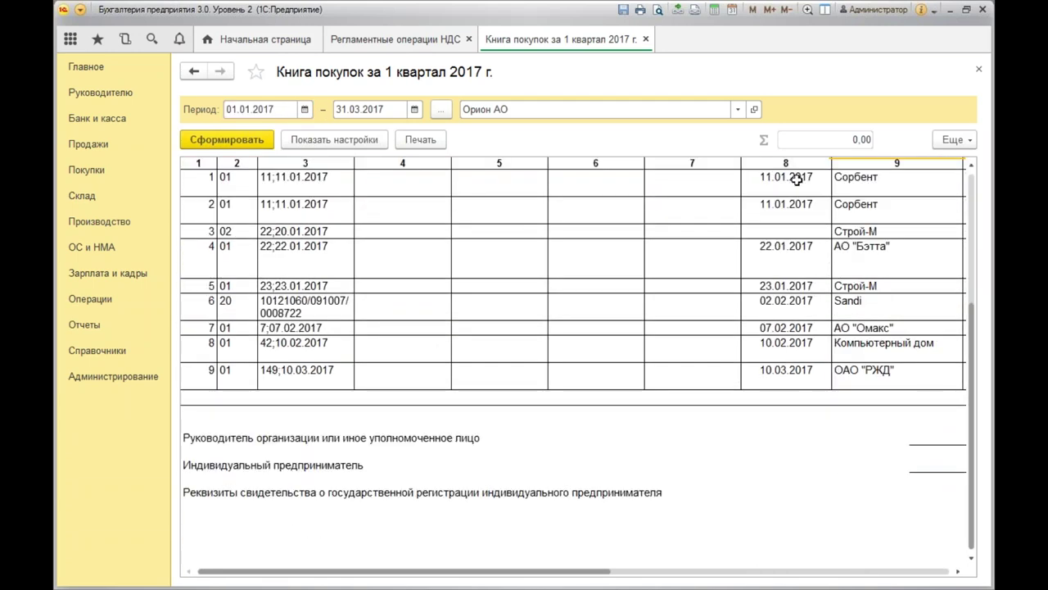
- Close the purchase book report and create a Формирование записей книги покупок among the Регламентные операции НДС, dated 31.03.2017
left_click(645, 39)
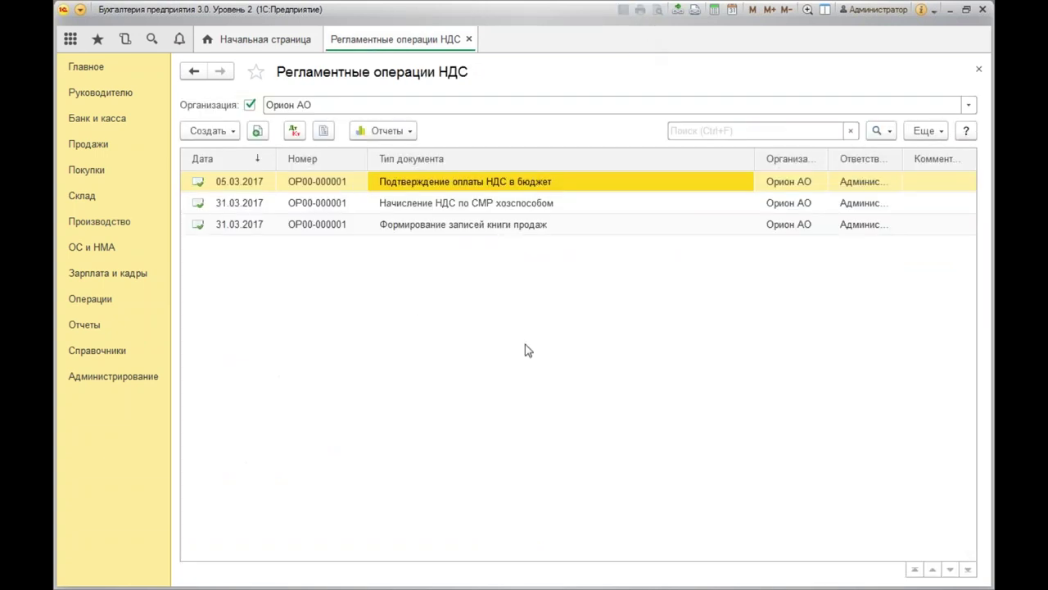
left_click(210, 133)
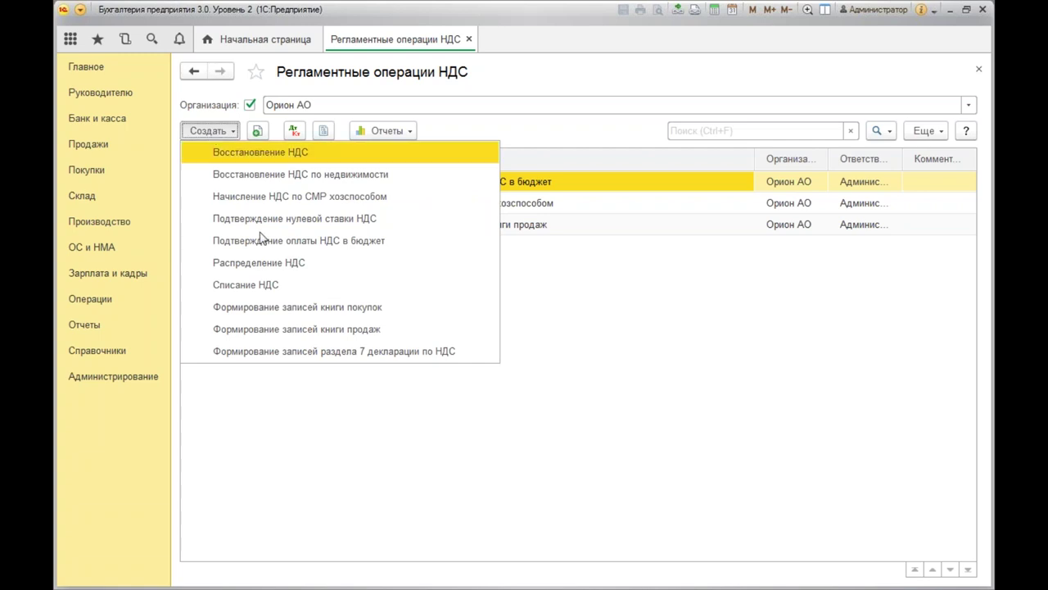
left_click(297, 307)
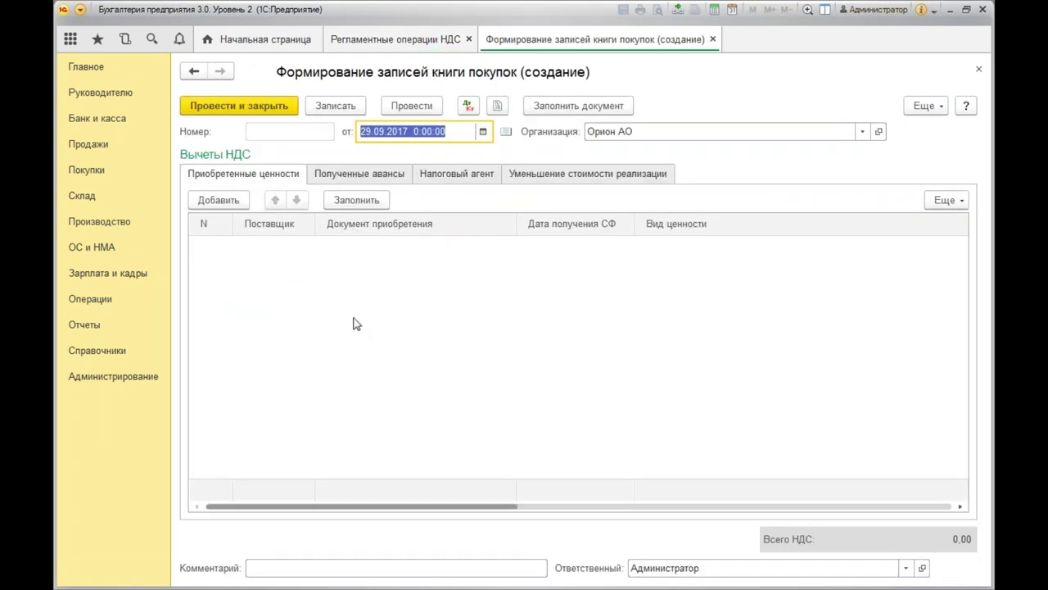
type("3")
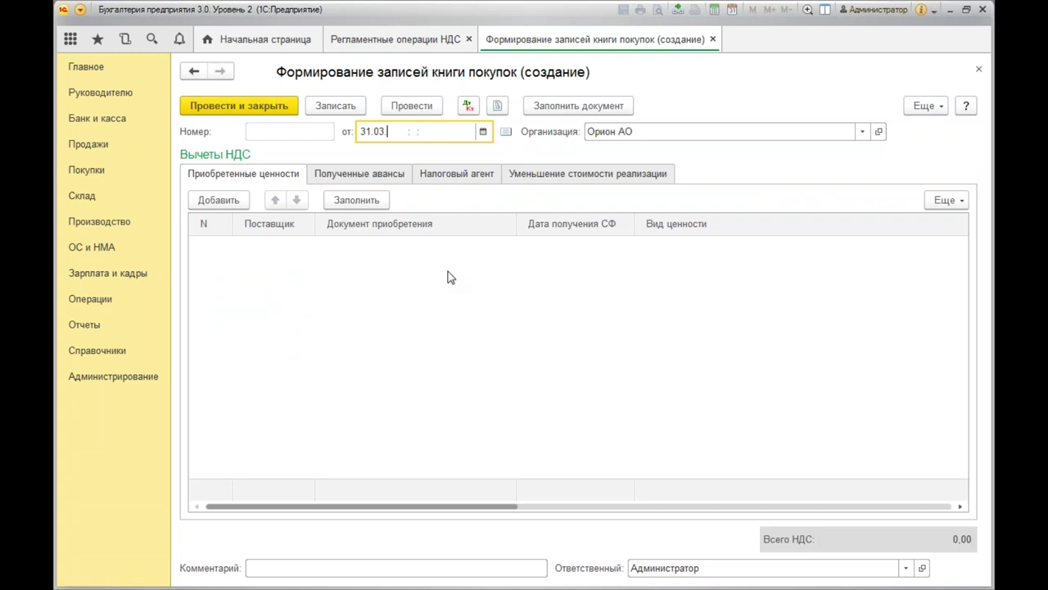
type("1.03")
key("Tab")
- Fill the Приобретенные ценности table automatically and delete every row except the import application of supplier Старт-Х
left_click(381, 201)
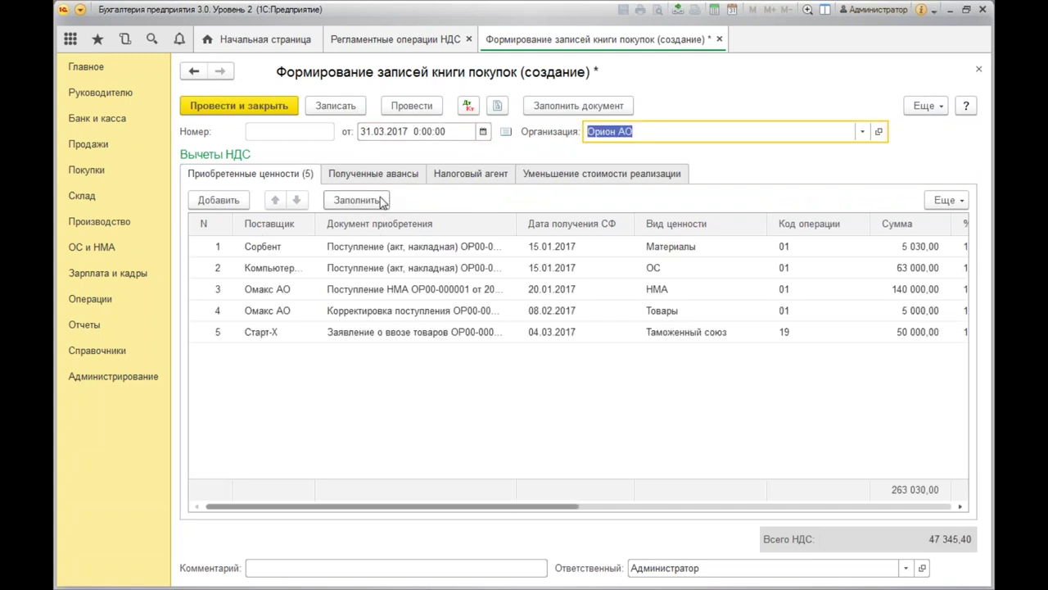
left_click(262, 336)
left_click(431, 342)
left_click(606, 340)
left_click(702, 336)
left_click(383, 251)
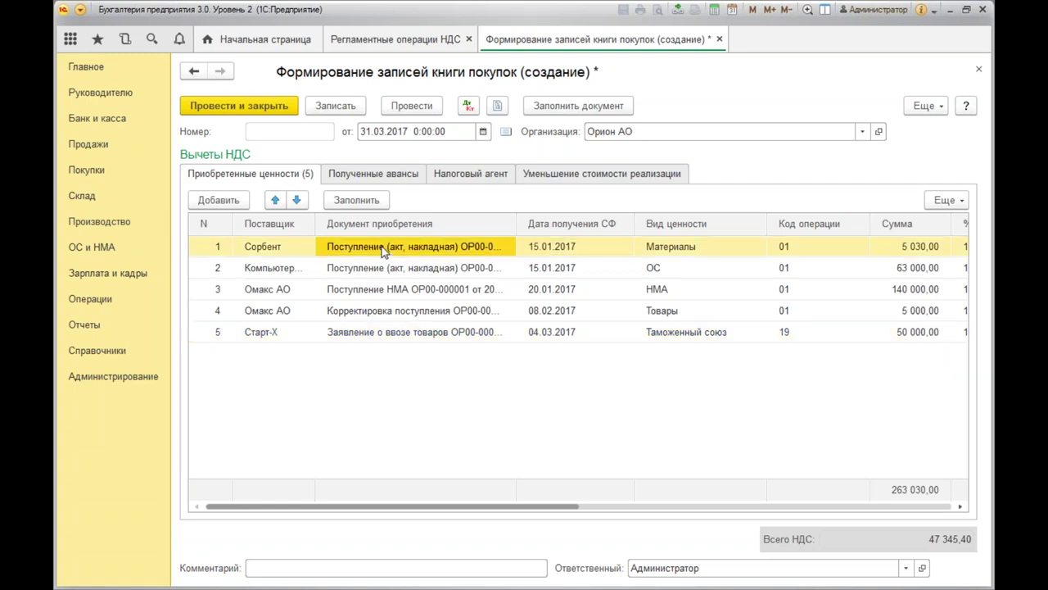
key("Delete")
key("Delete")
key("Delete")
key("Delete")
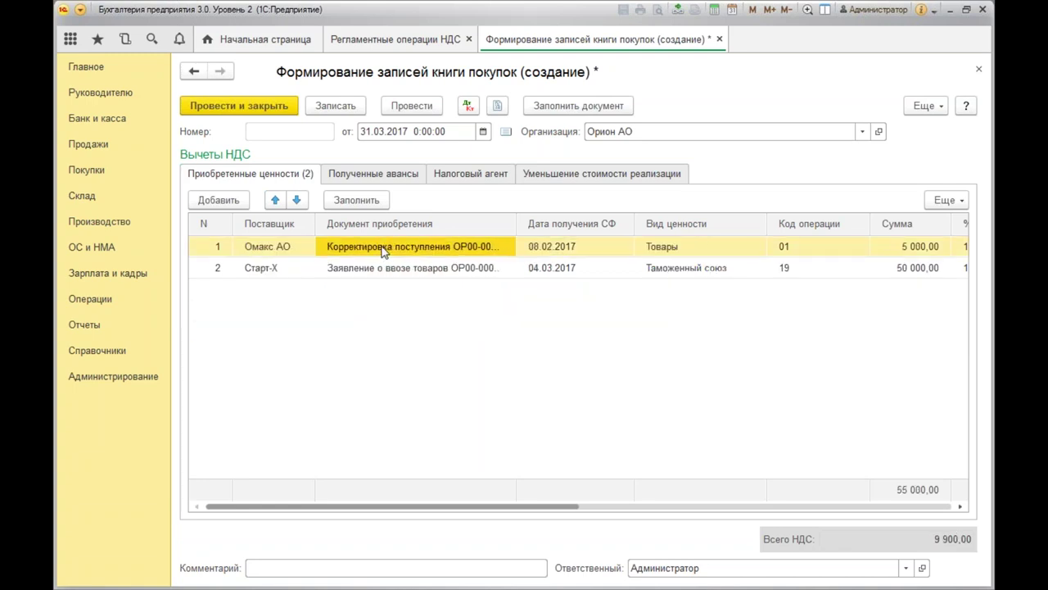
left_click_drag(542, 507, 491, 508)
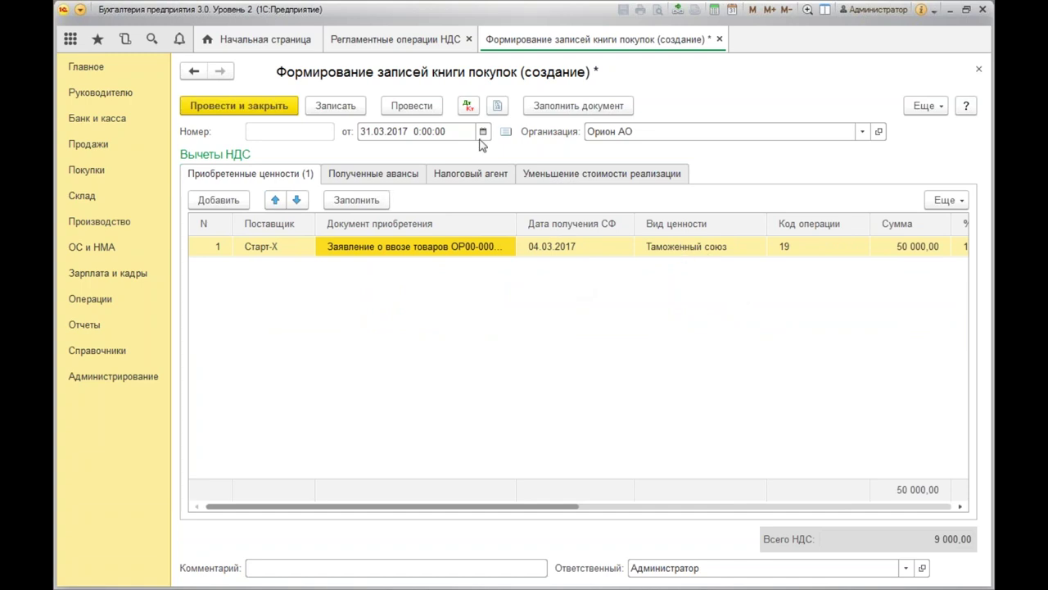
- Save the purchase book entries document and open its movements
left_click(471, 107)
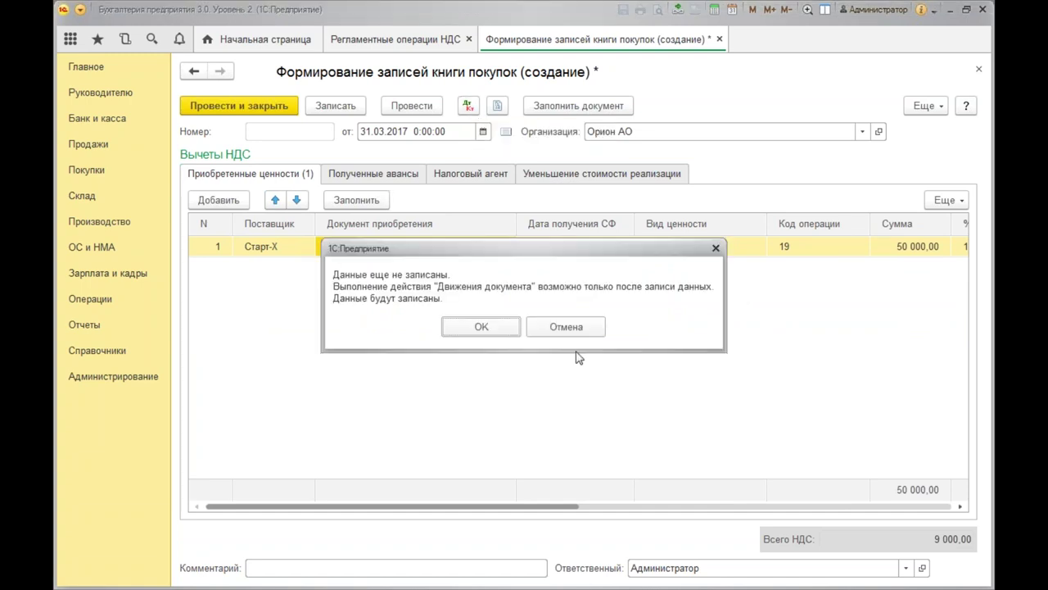
left_click(482, 326)
left_click(487, 318)
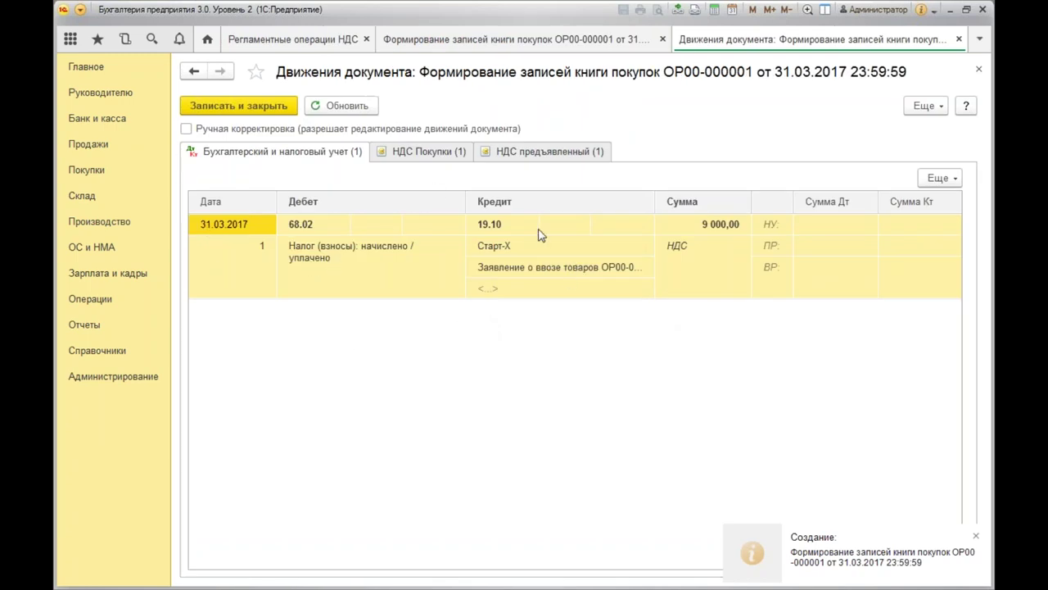
- Check the document's НДС Покупки and НДС предъявленный movements, and close the movements and the document
left_click(403, 157)
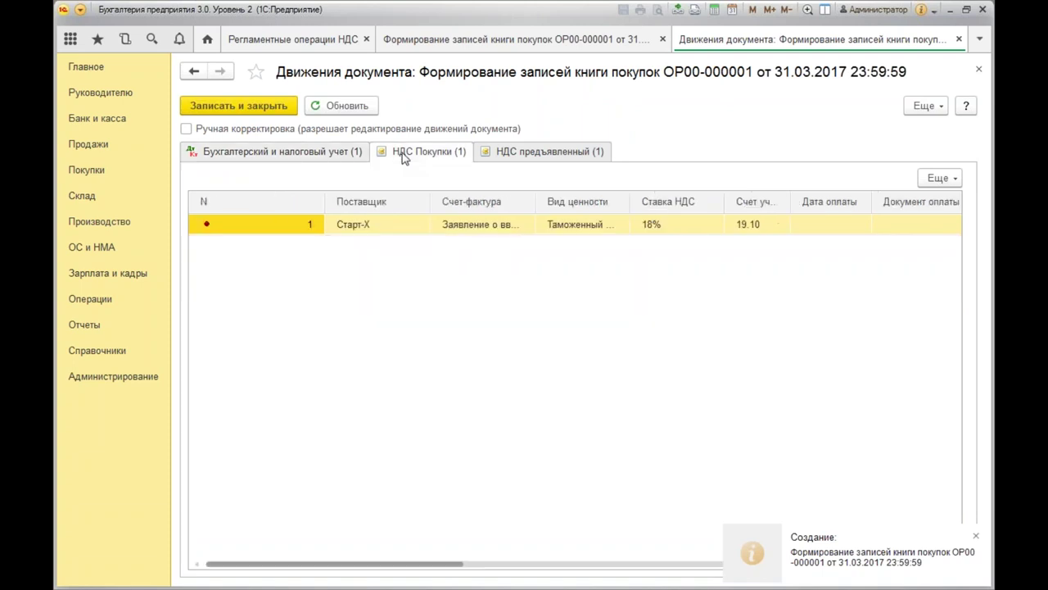
left_click_drag(451, 567, 936, 552)
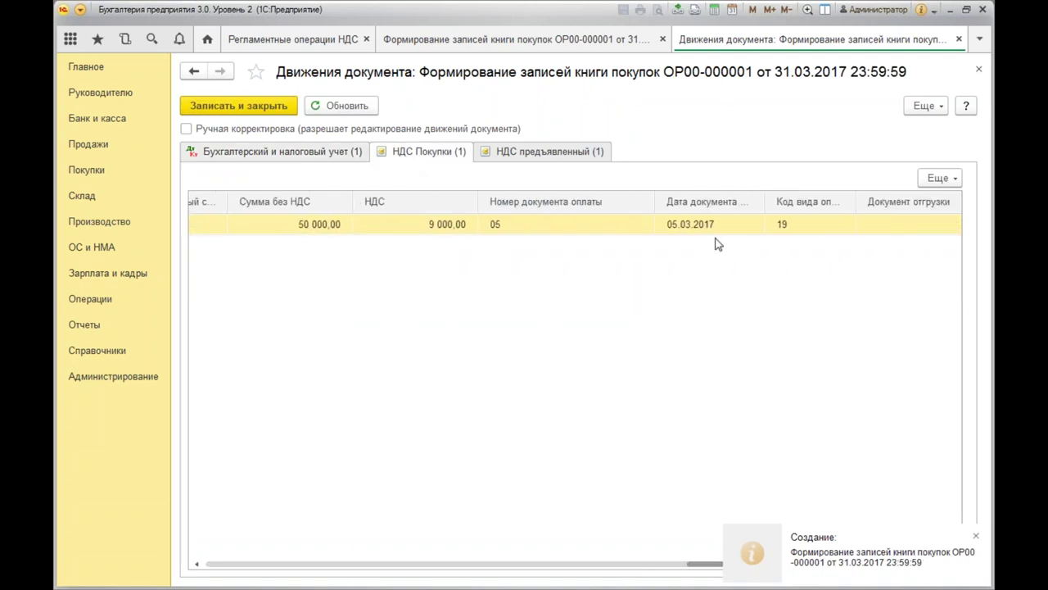
left_click(554, 153)
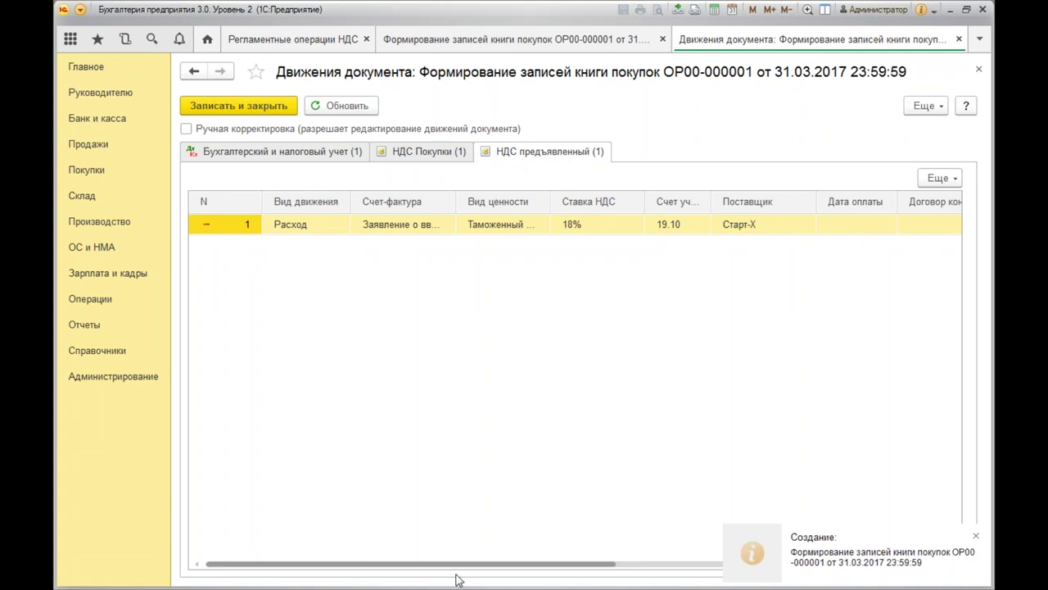
left_click(976, 538)
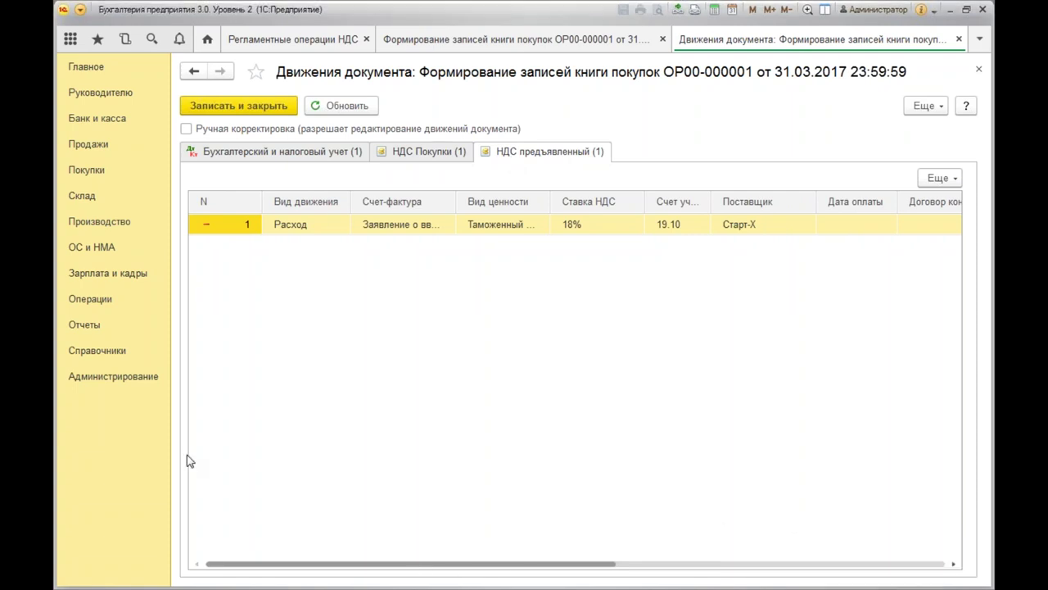
left_click(979, 69)
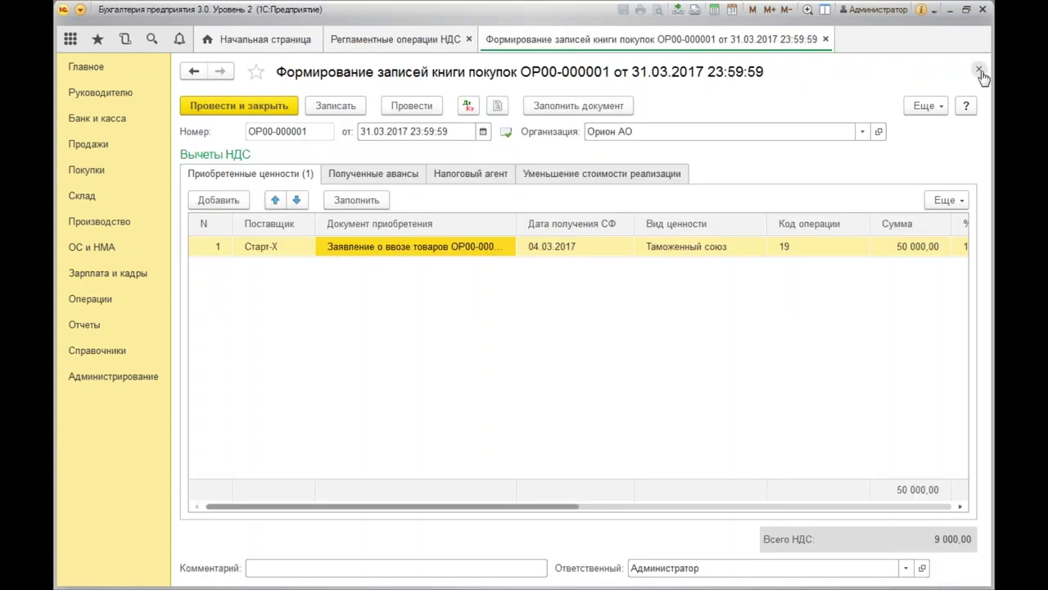
left_click(980, 71)
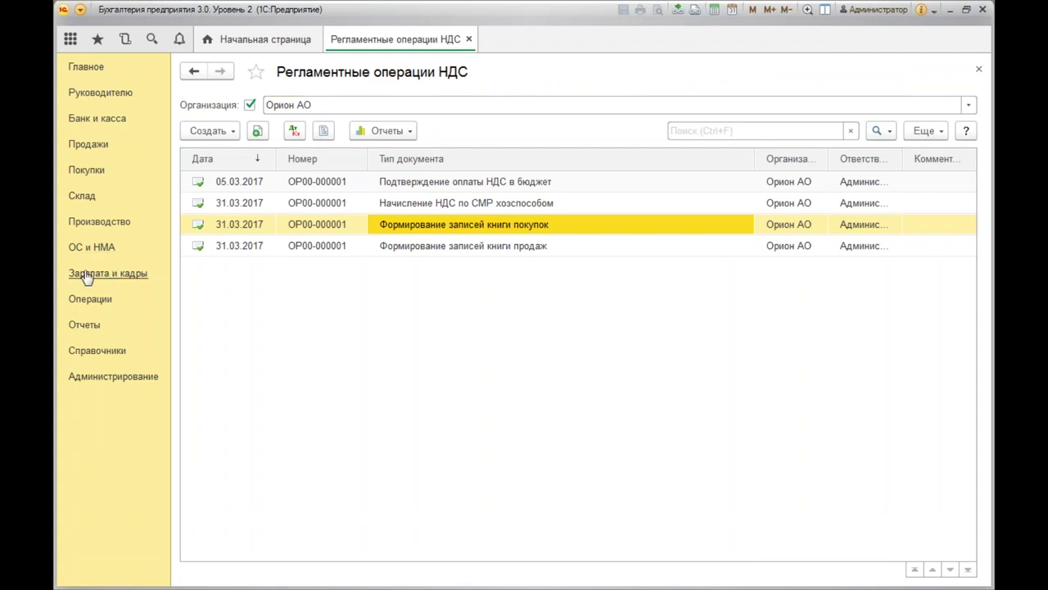
- Generate the Книга покупок again for 01.01.2017–31.03.2017 for Орион АО and examine the Старт-Х entry across its columns
left_click(78, 327)
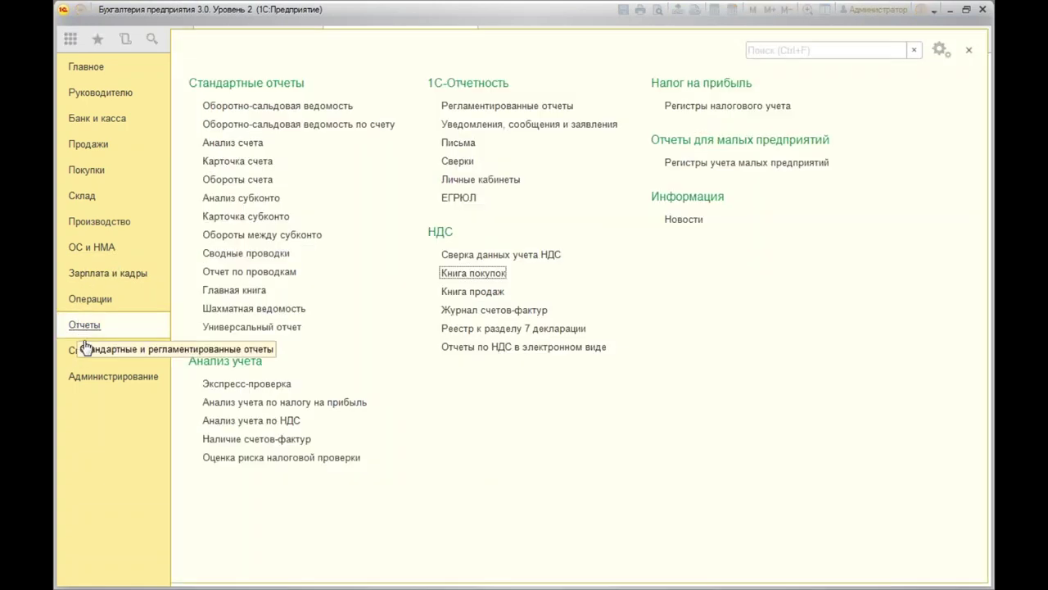
left_click(481, 280)
left_click(227, 139)
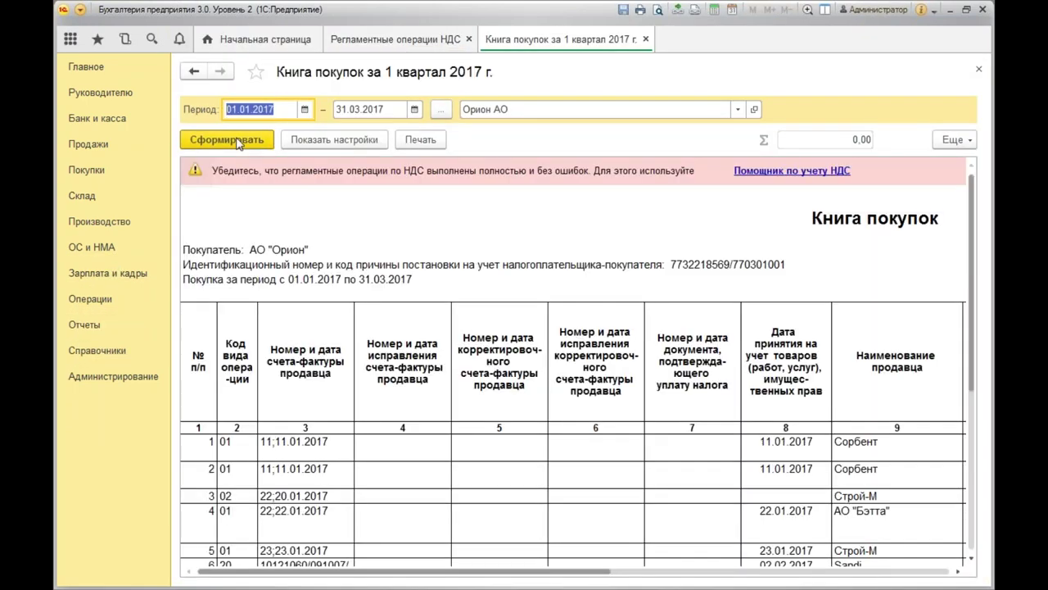
left_click(579, 416)
scroll(578, 416, "down", 3)
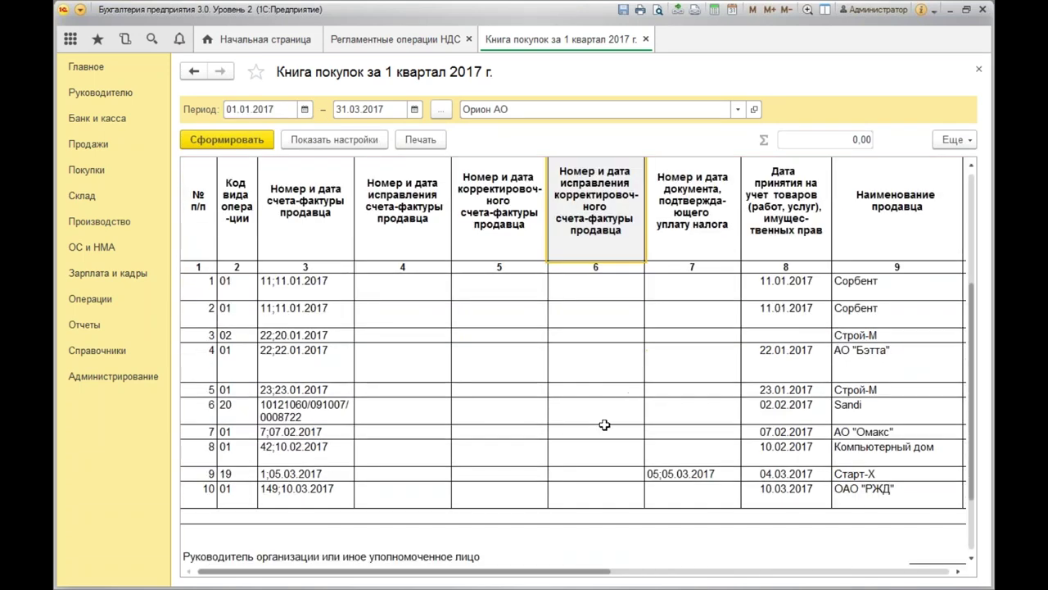
left_click_drag(227, 477, 819, 474)
left_click_drag(494, 573, 279, 587)
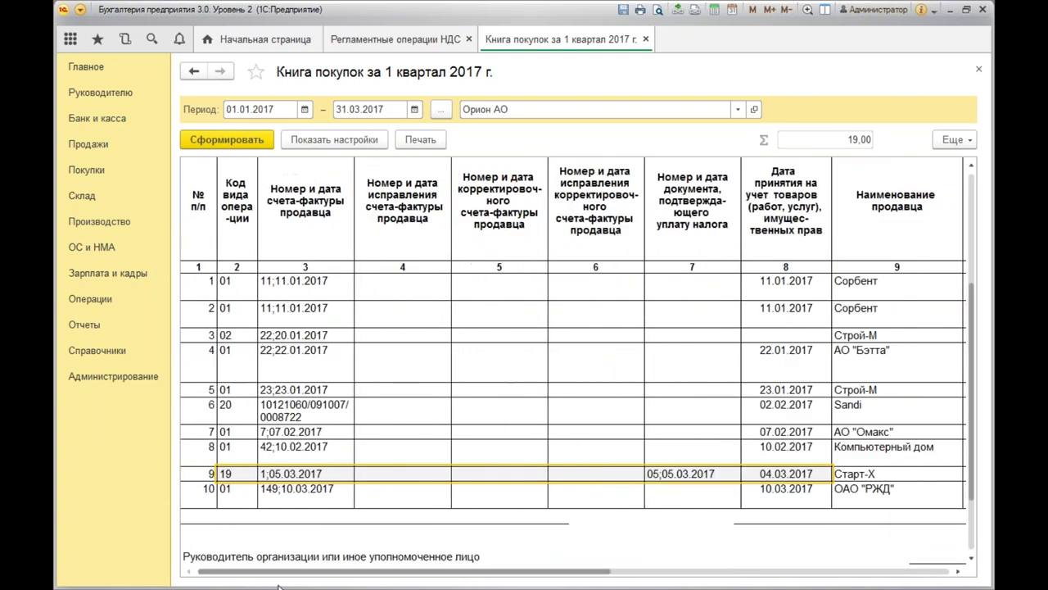